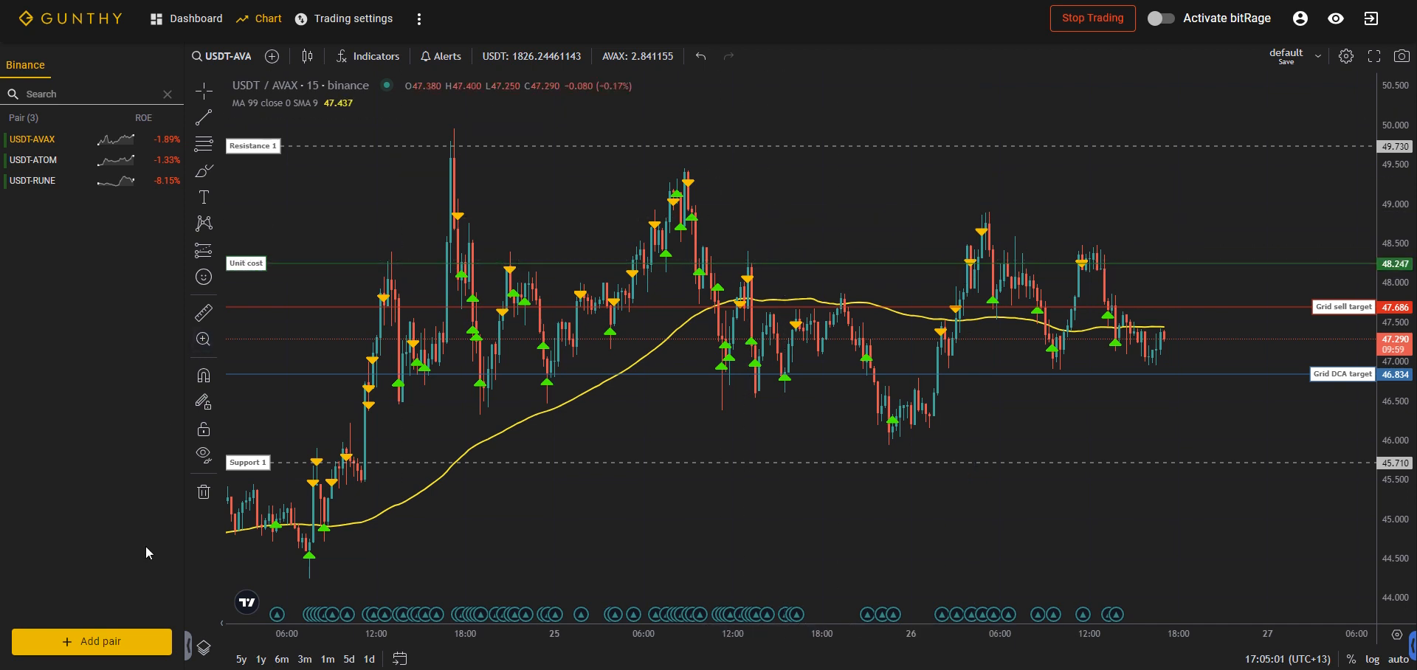
Step: Search Binance's USDT markets for ETH and start adding USDT-ETH as a new trading pair
left_click(119, 644)
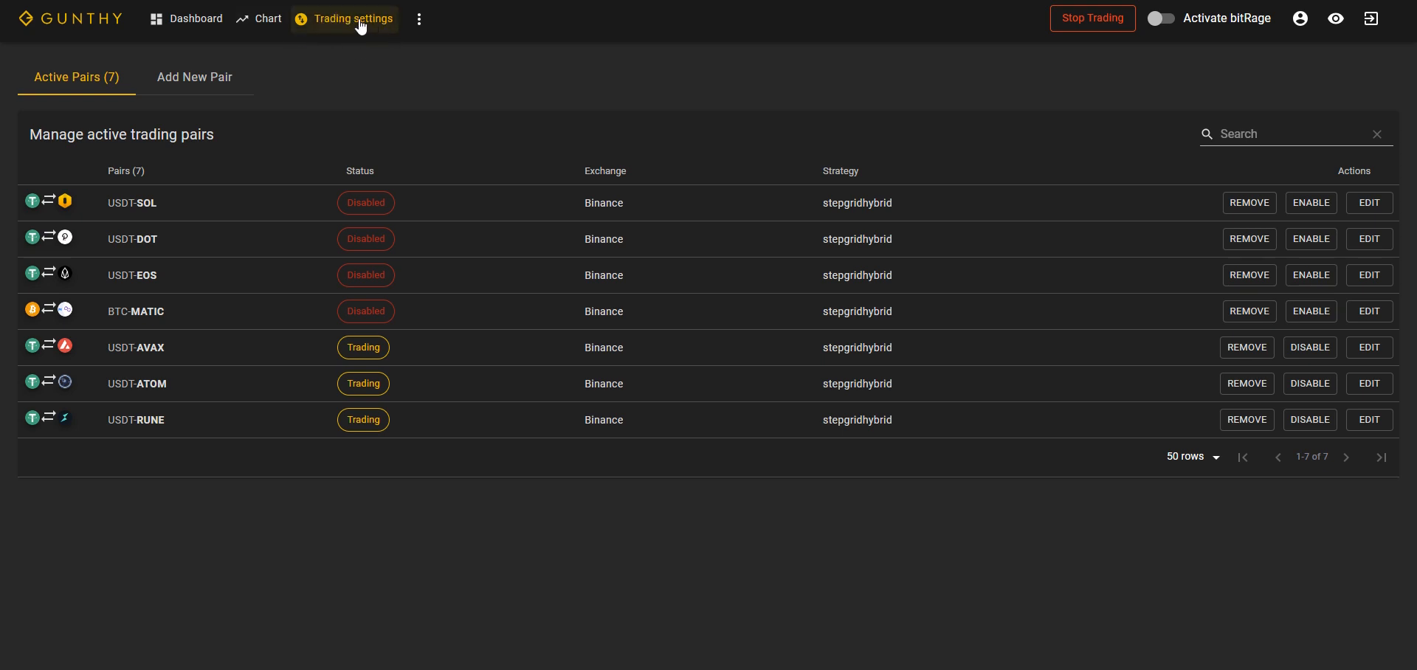
left_click(213, 82)
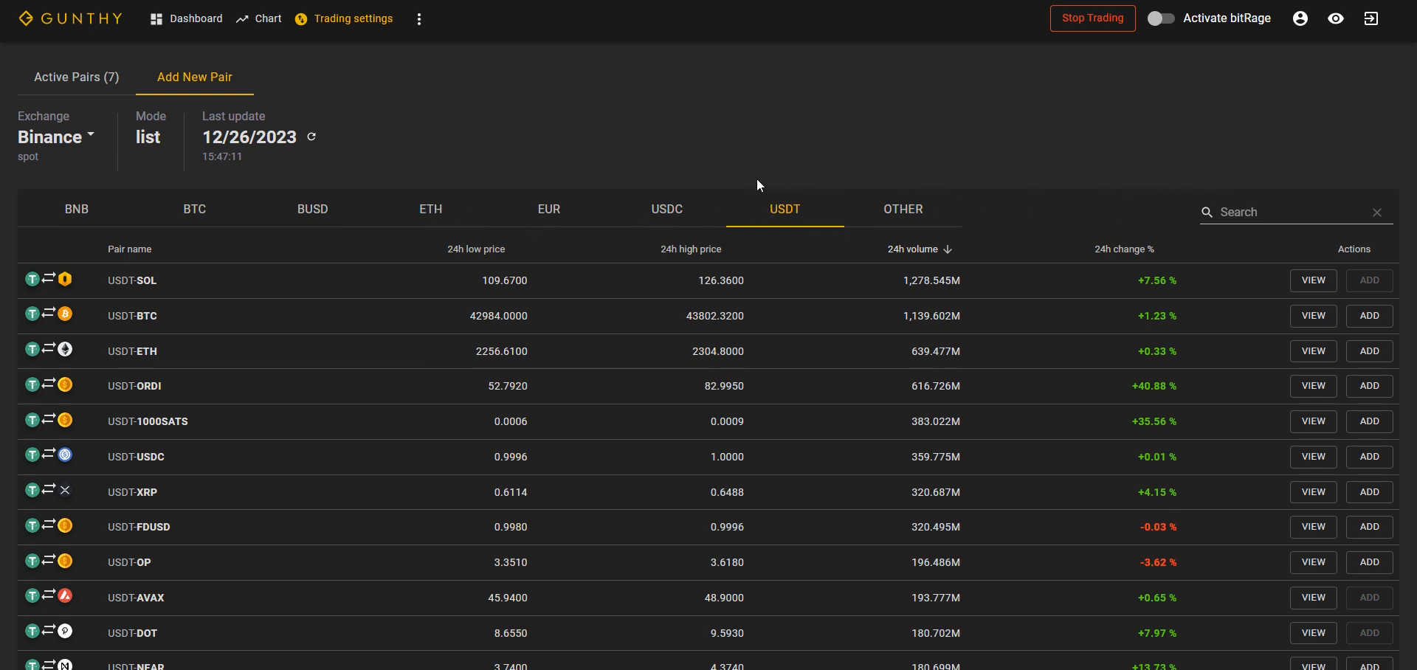
left_click(1237, 213)
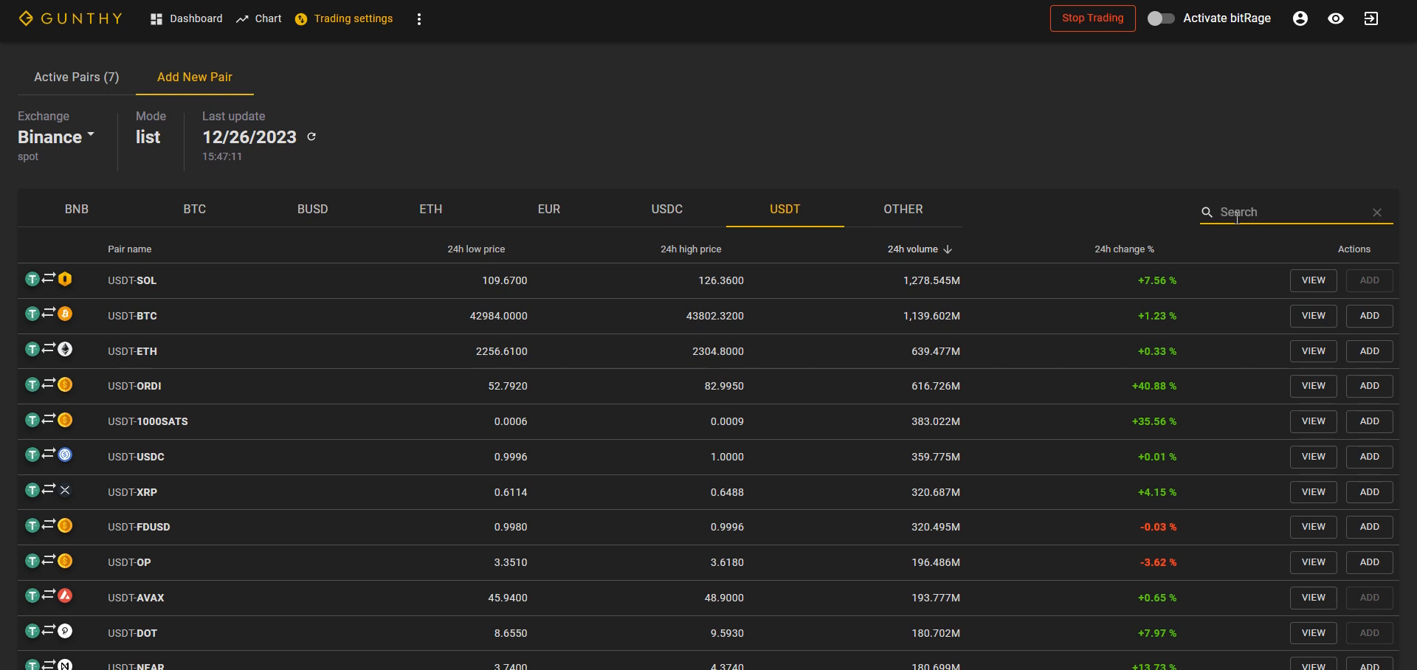
type("ETH")
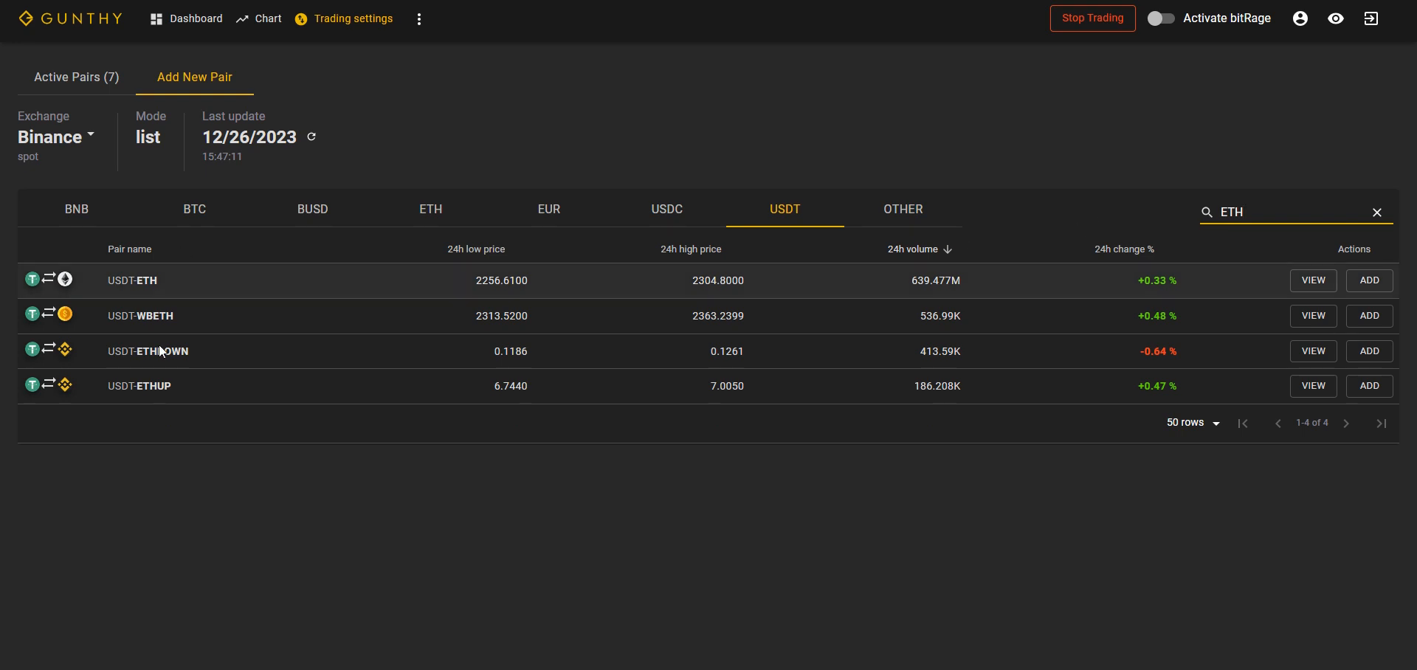
left_click(1375, 281)
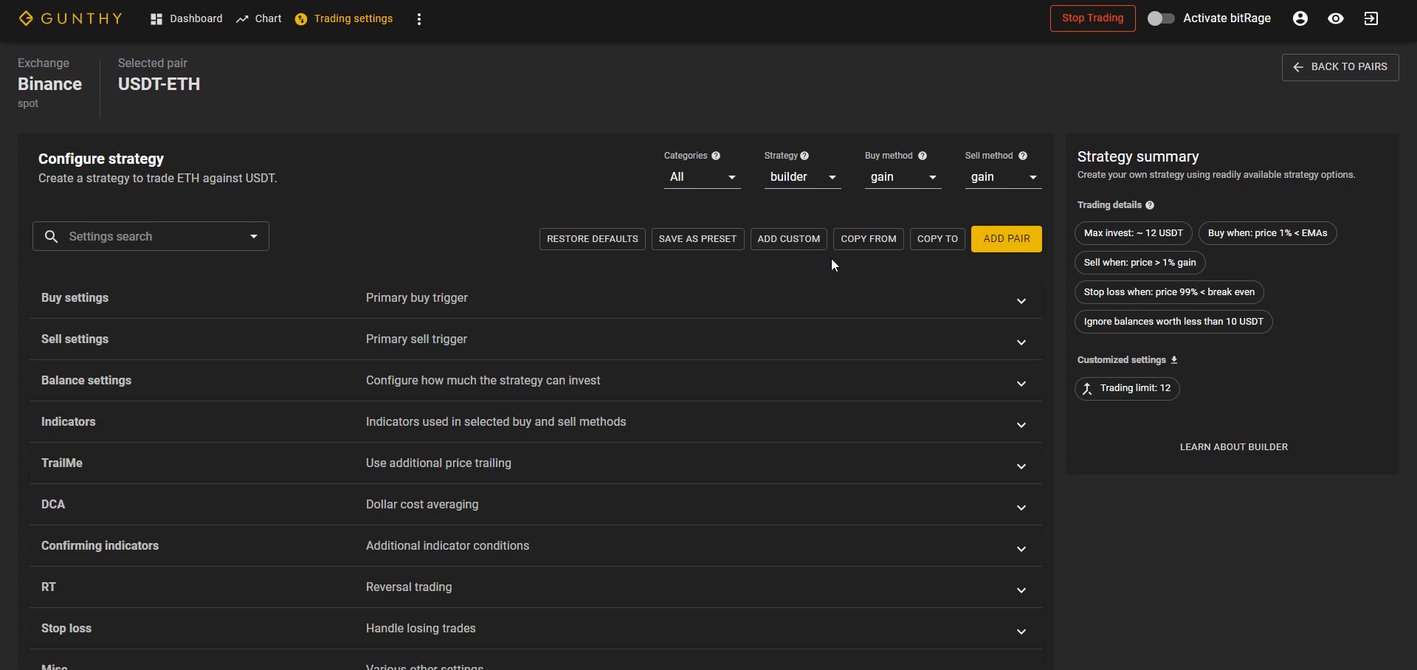
Step: Review the builder strategy's buy, sell and balance settings for USDT-ETH
left_click(1016, 300)
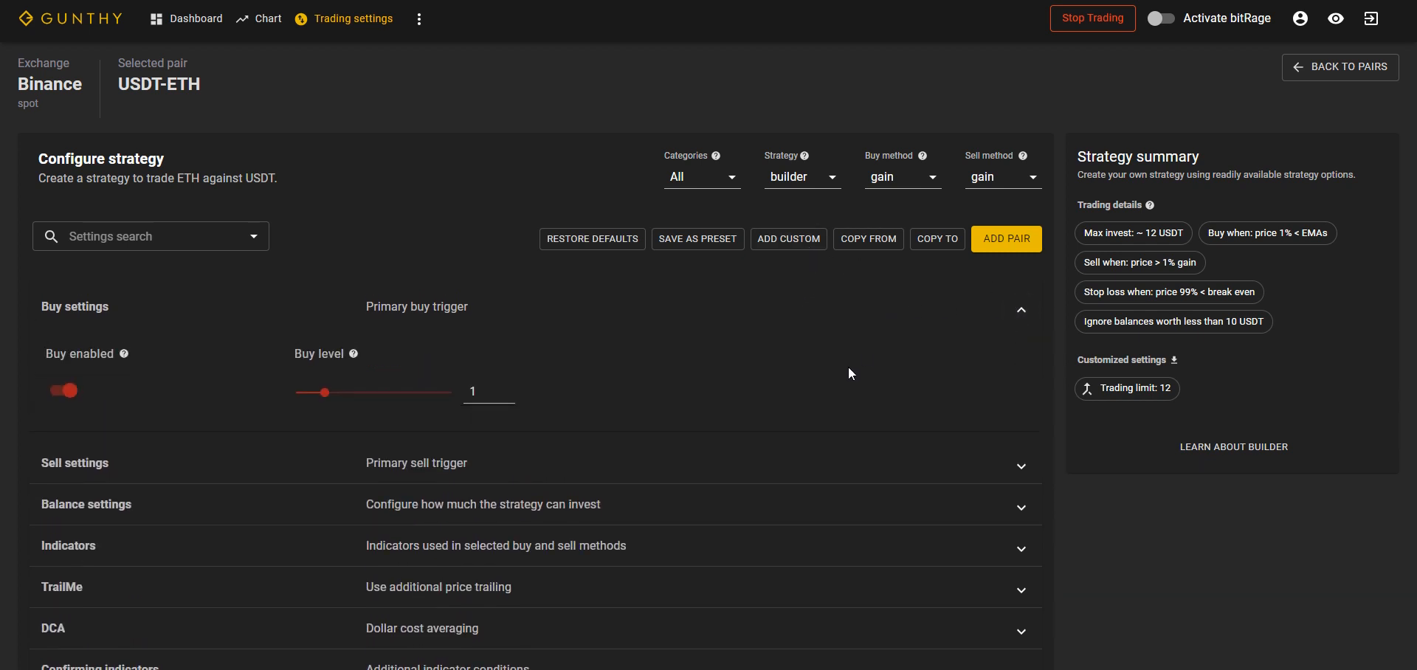
left_click(1026, 461)
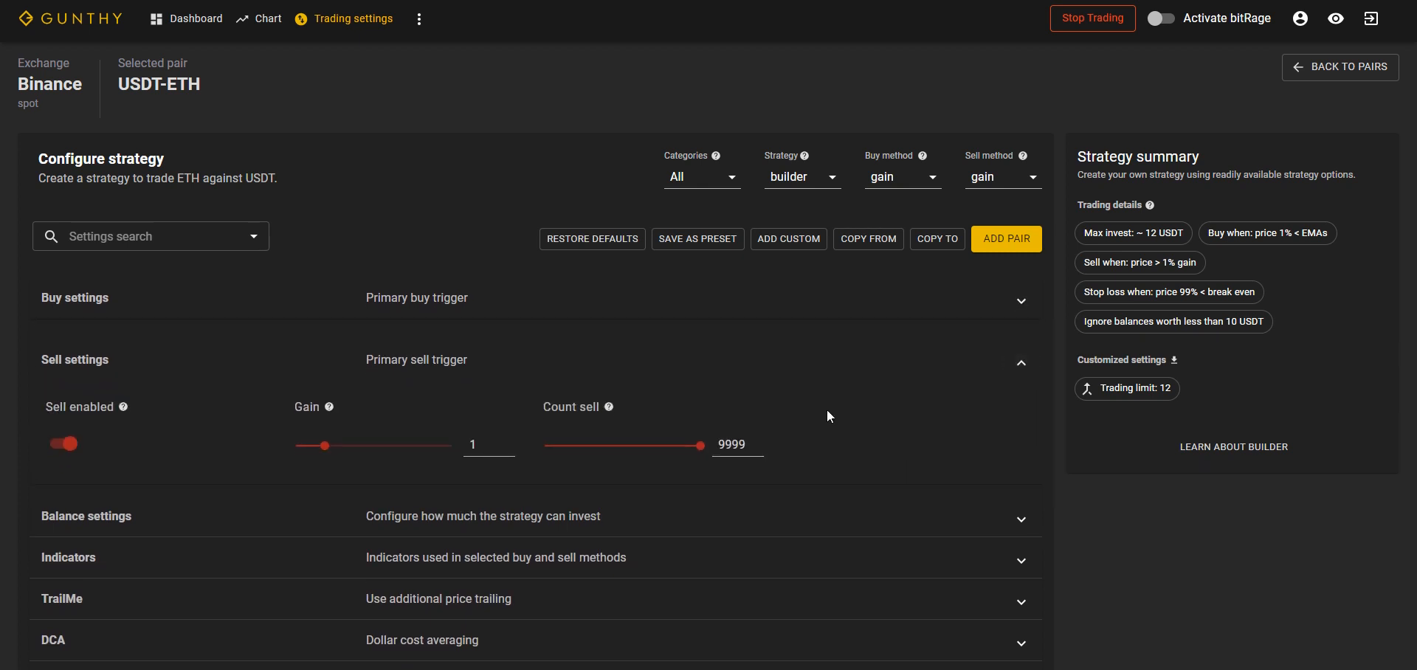
scroll(842, 415, "down", 2)
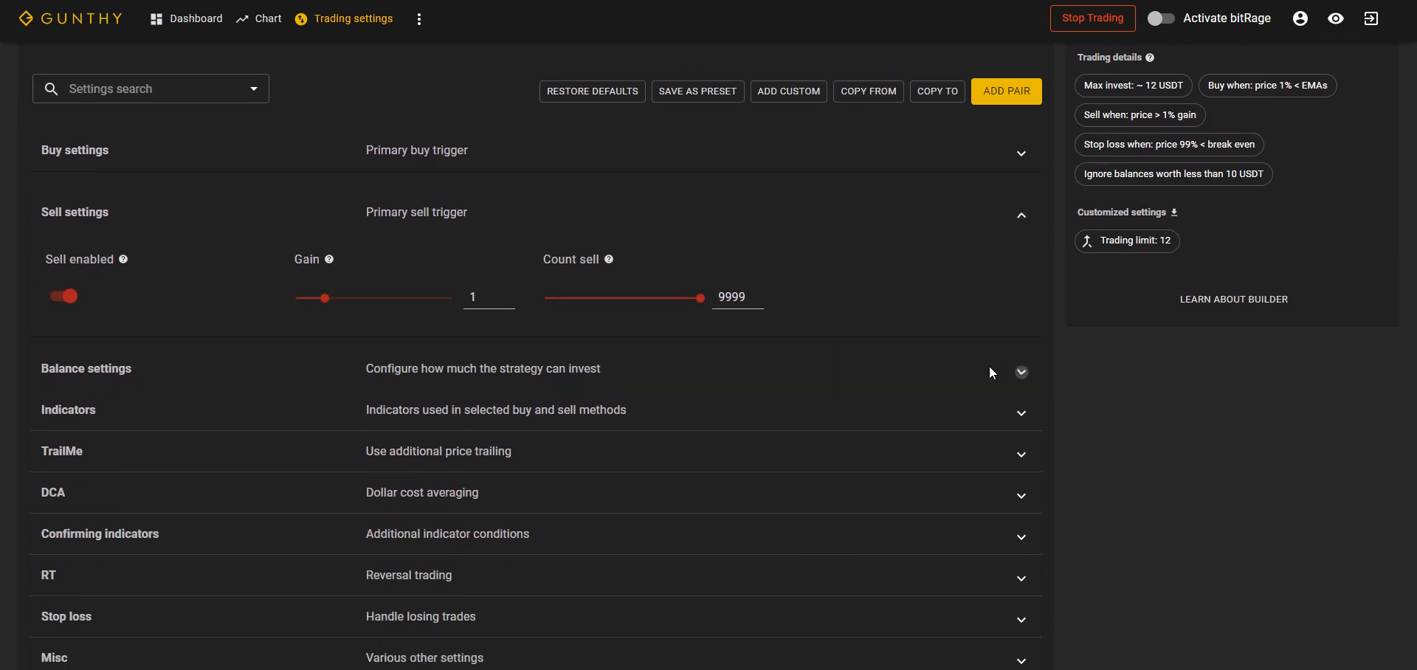
left_click(1018, 372)
scroll(931, 400, "up", 2)
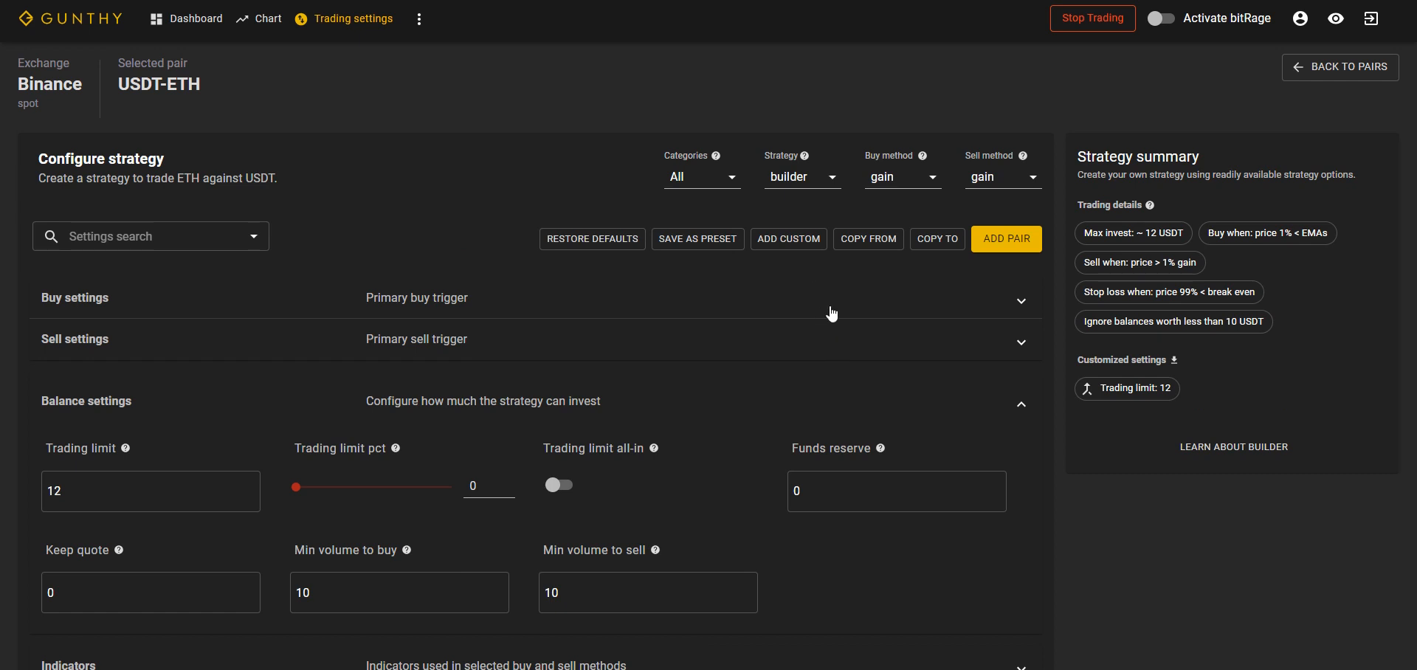
Step: Switch the USDT-ETH pair's strategy to stepgridhybrid and collapse its balance settings
left_click(832, 180)
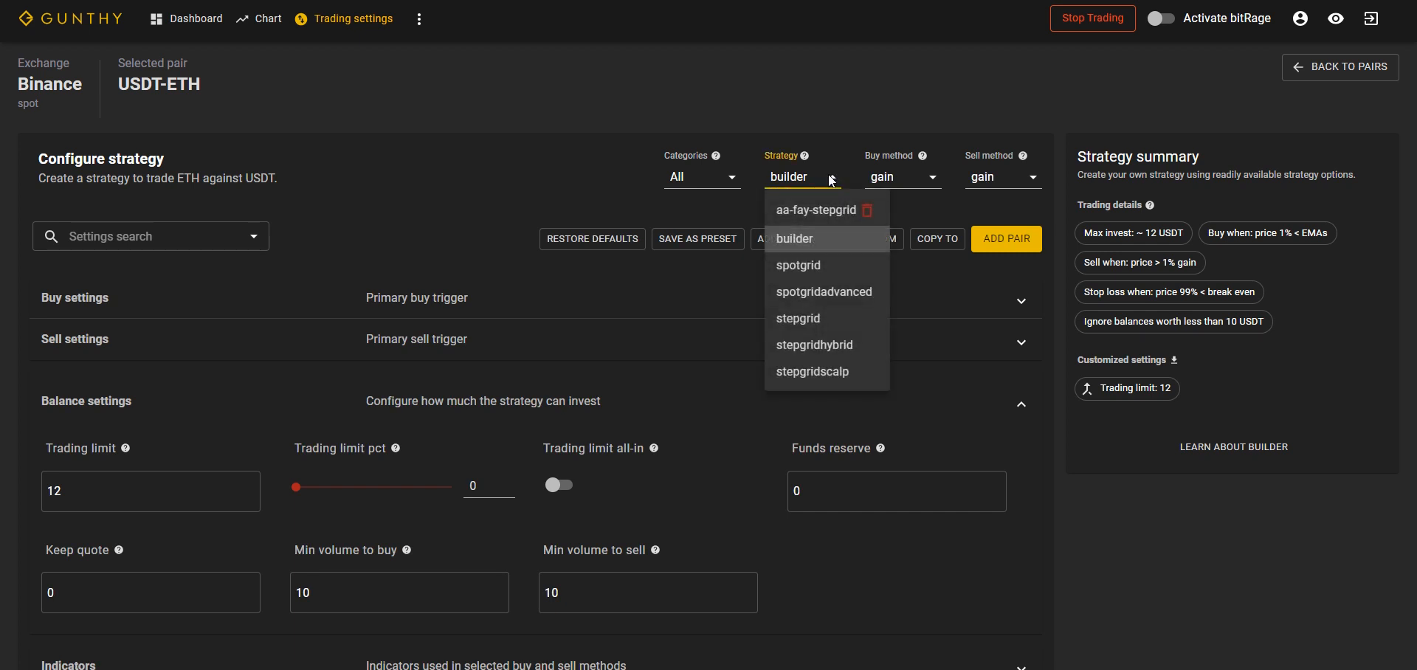
left_click(832, 345)
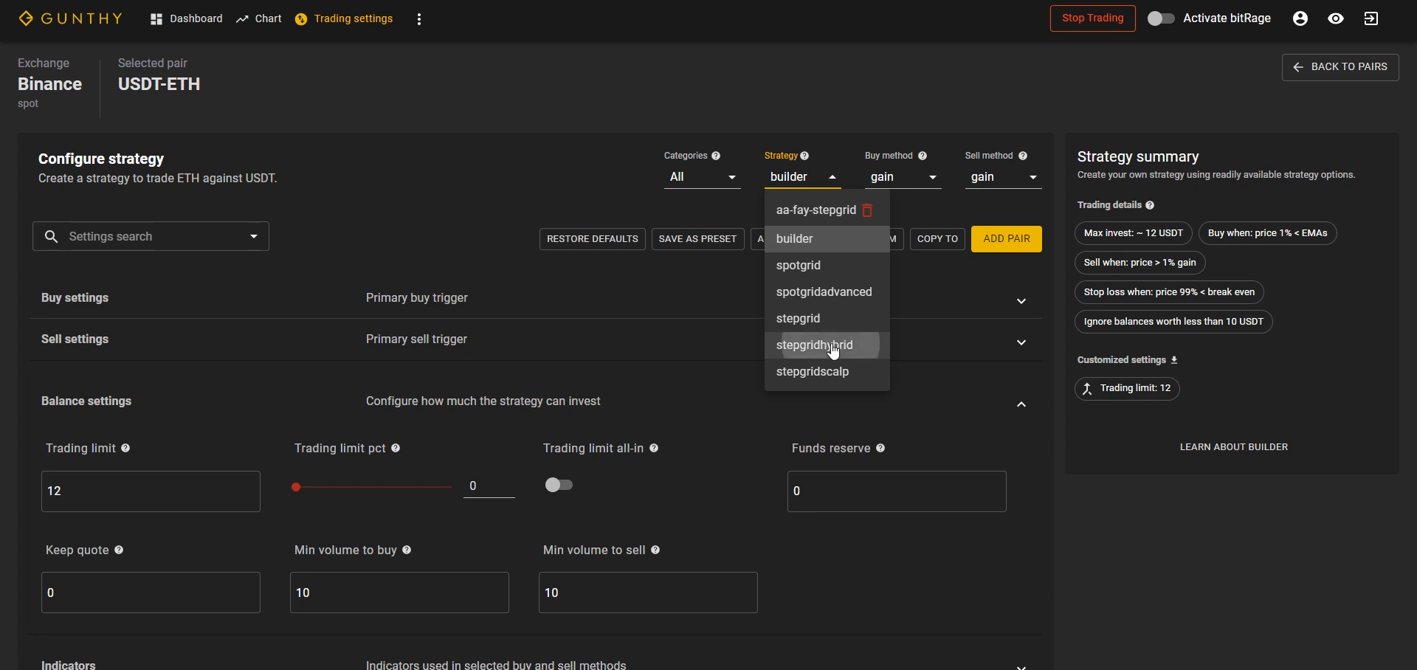
left_click(1021, 310)
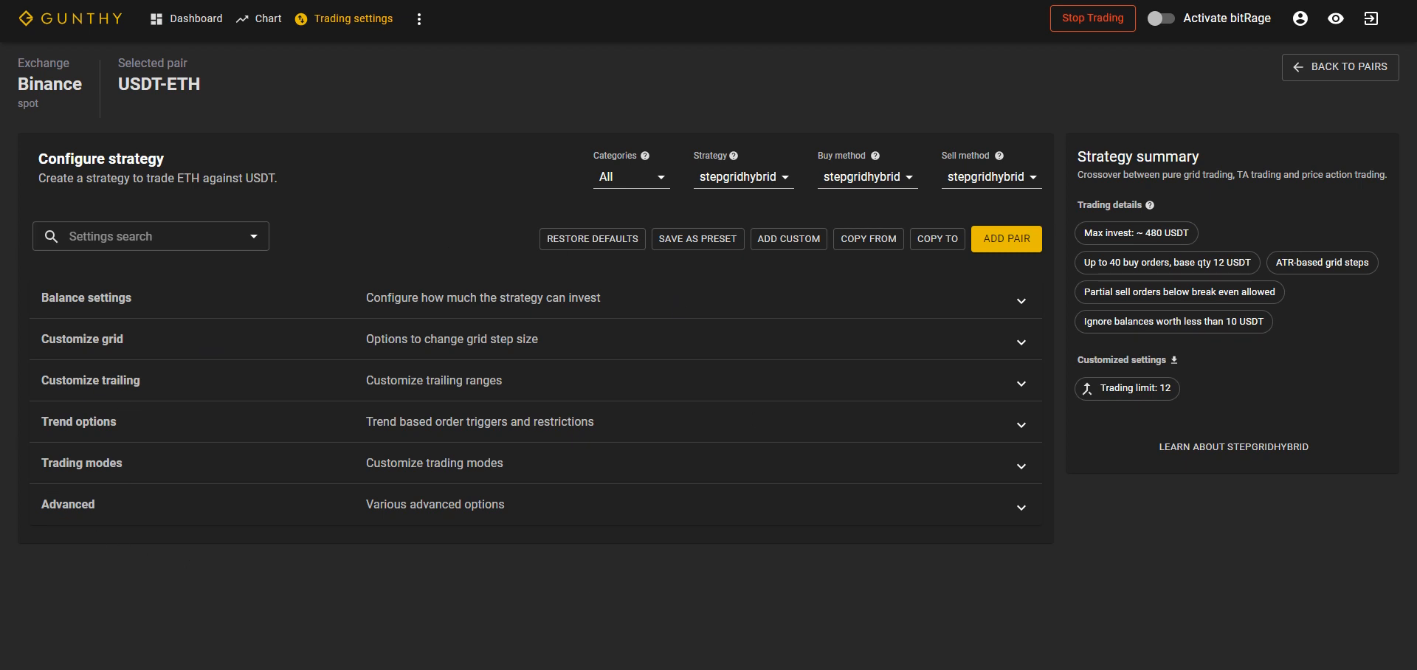
Step: Review the stepgridhybrid balance settings, including the trading limit, partial sell ratio and max buy count
mouse_move(593, 669)
left_click(1019, 300)
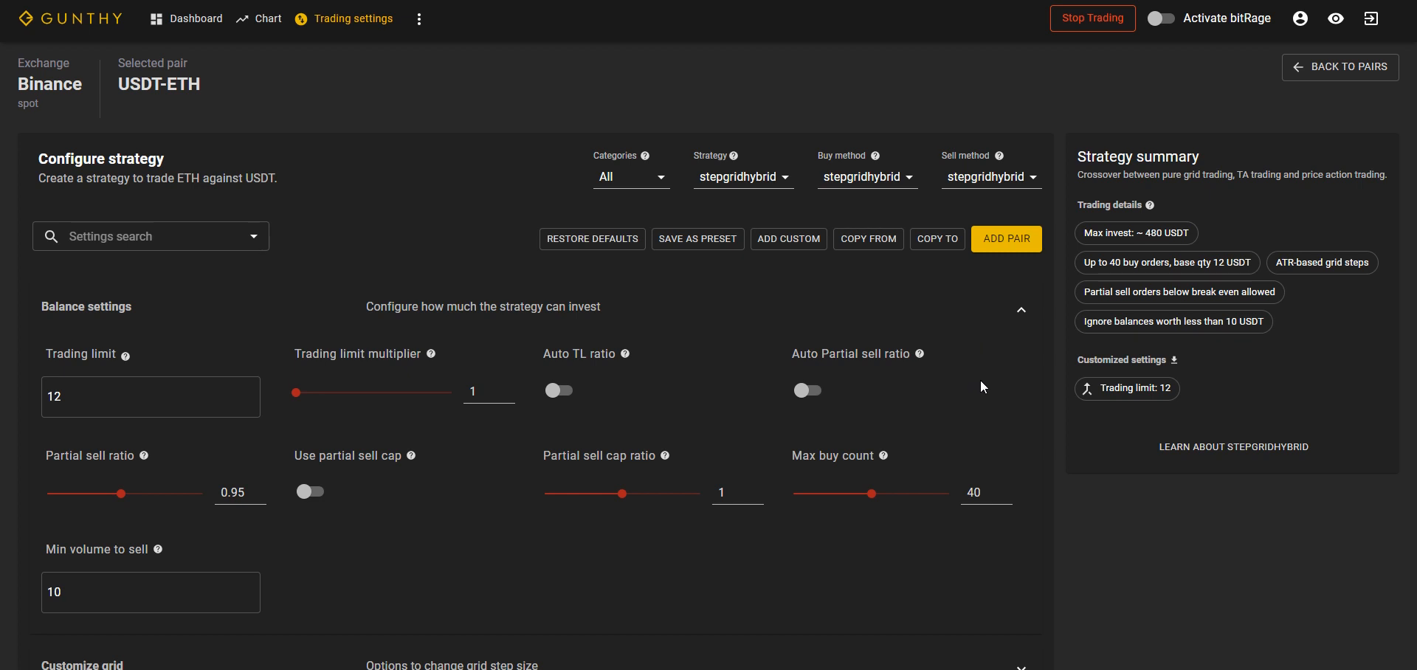
scroll(980, 387, "down", 1)
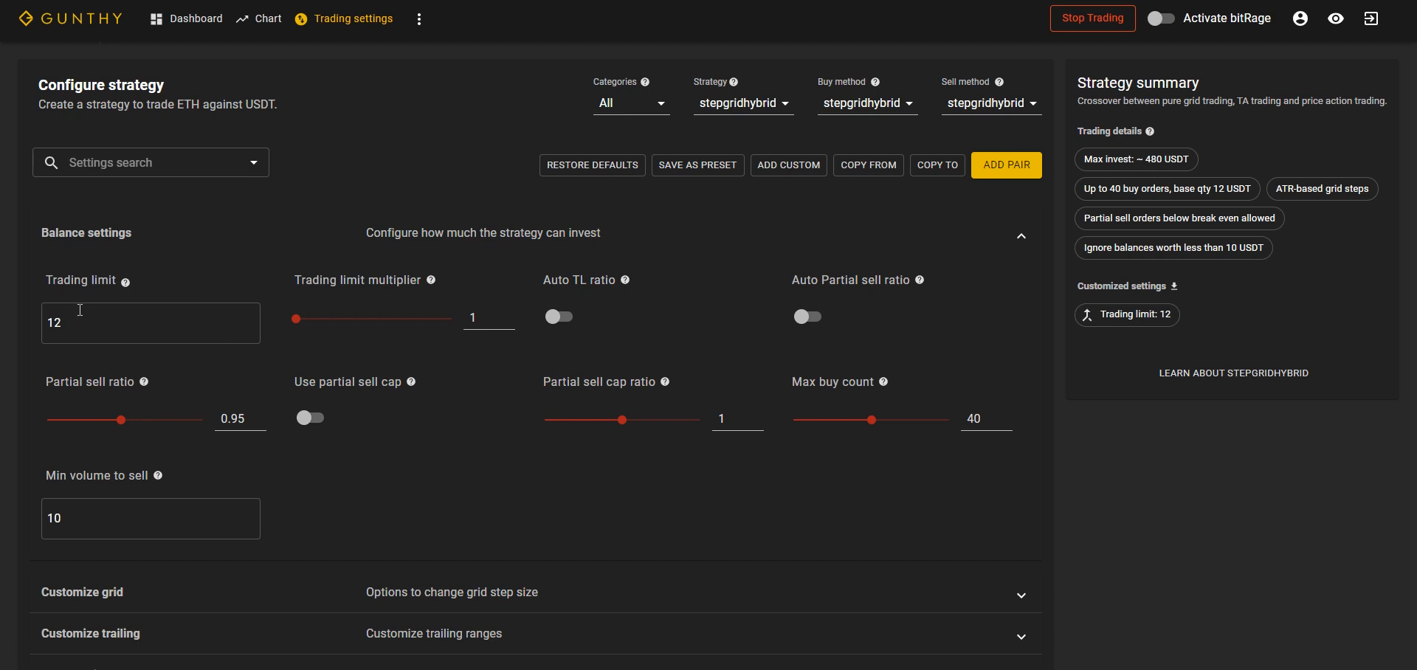
left_click(134, 315)
scroll(973, 479, "down", 1)
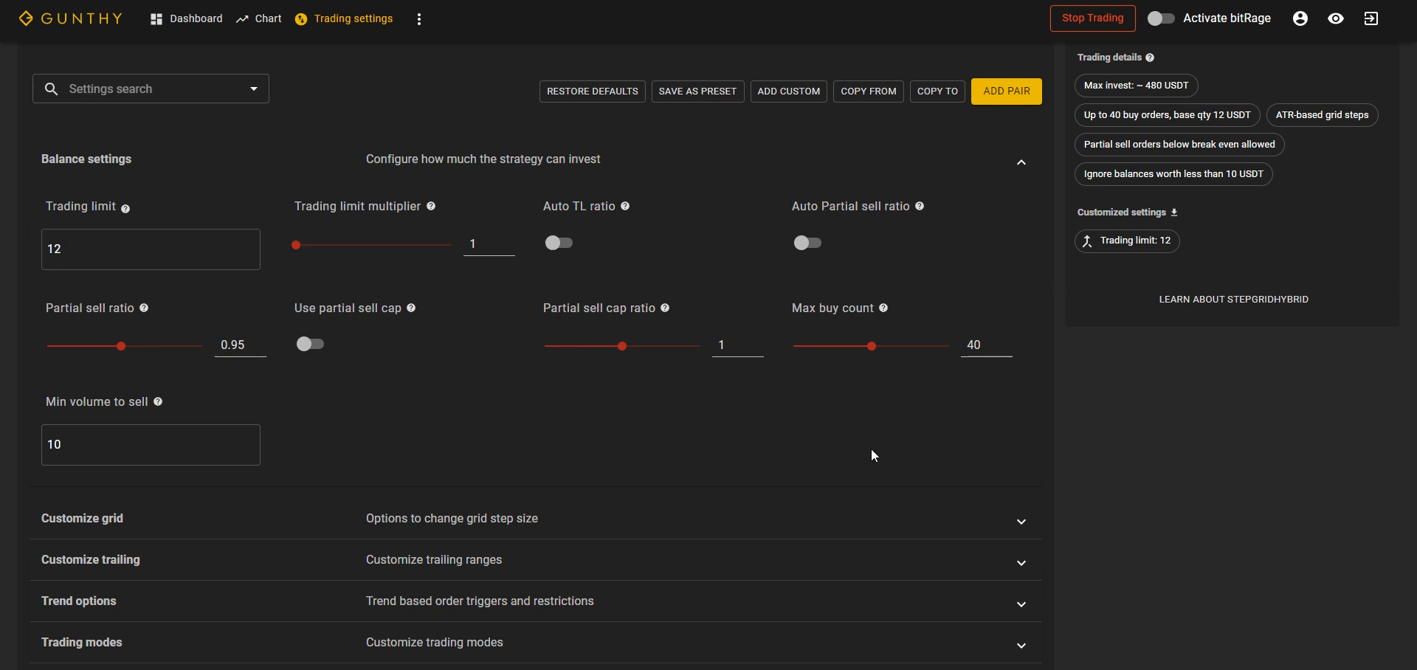
Step: Examine the grid step options and read the explanations of the buy and sell trailing range settings
left_click(1018, 522)
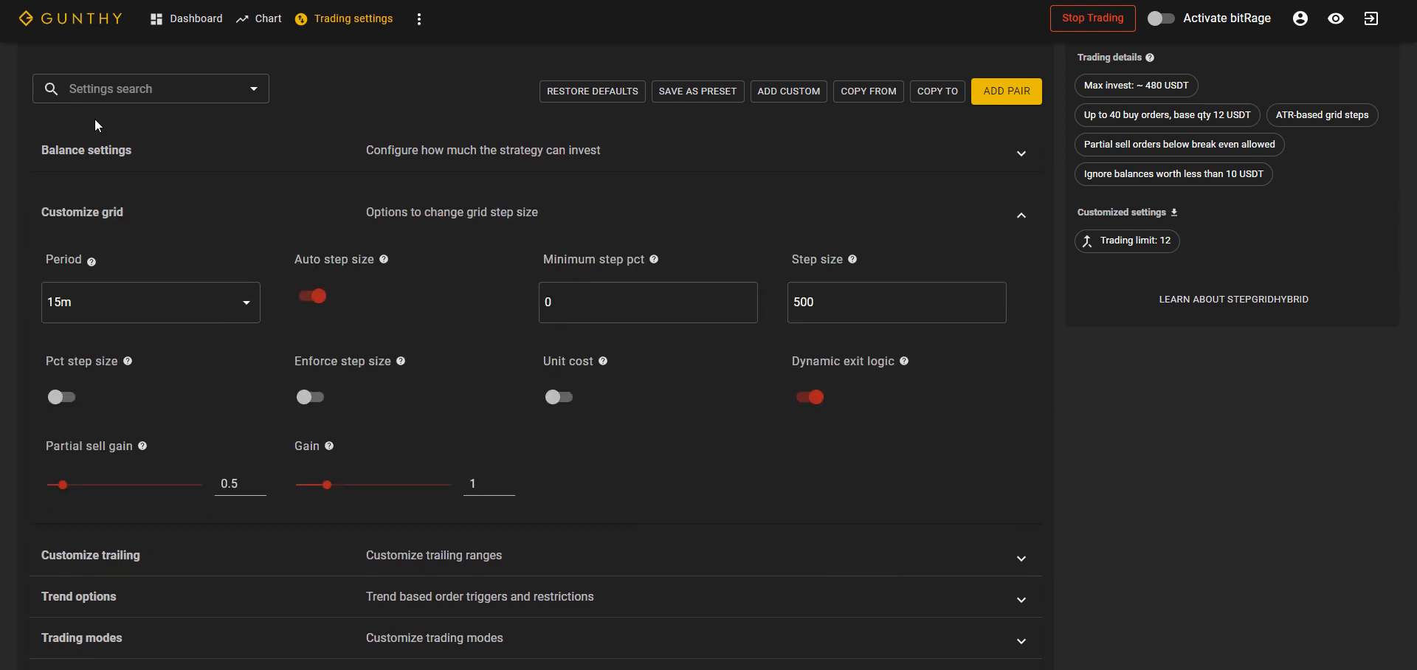
left_click(1021, 558)
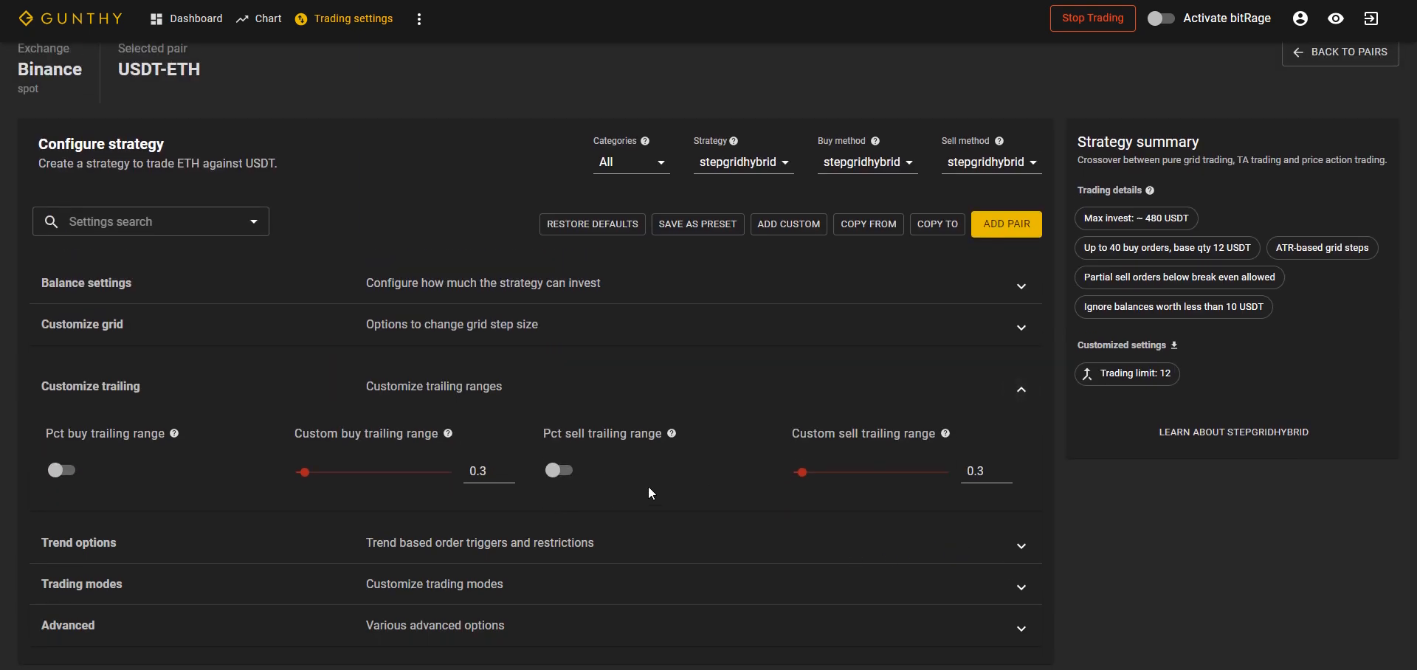
mouse_move(451, 437)
mouse_move(671, 434)
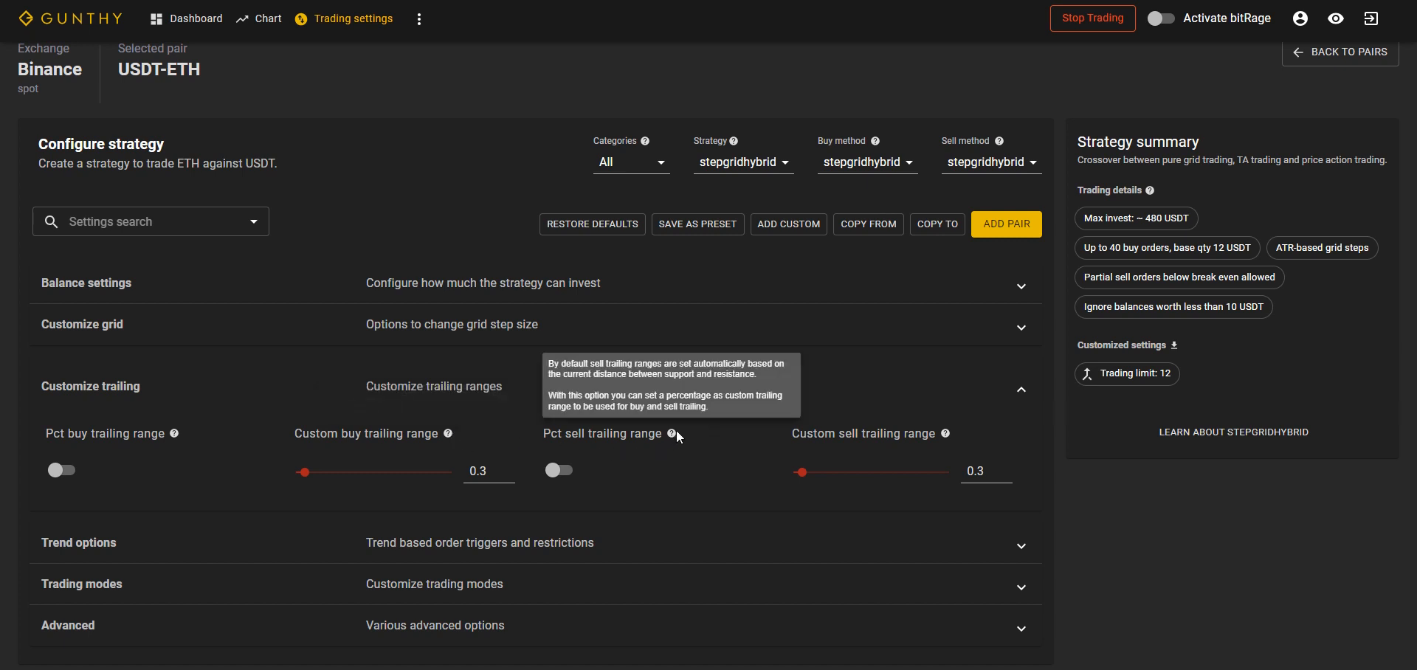
mouse_move(946, 434)
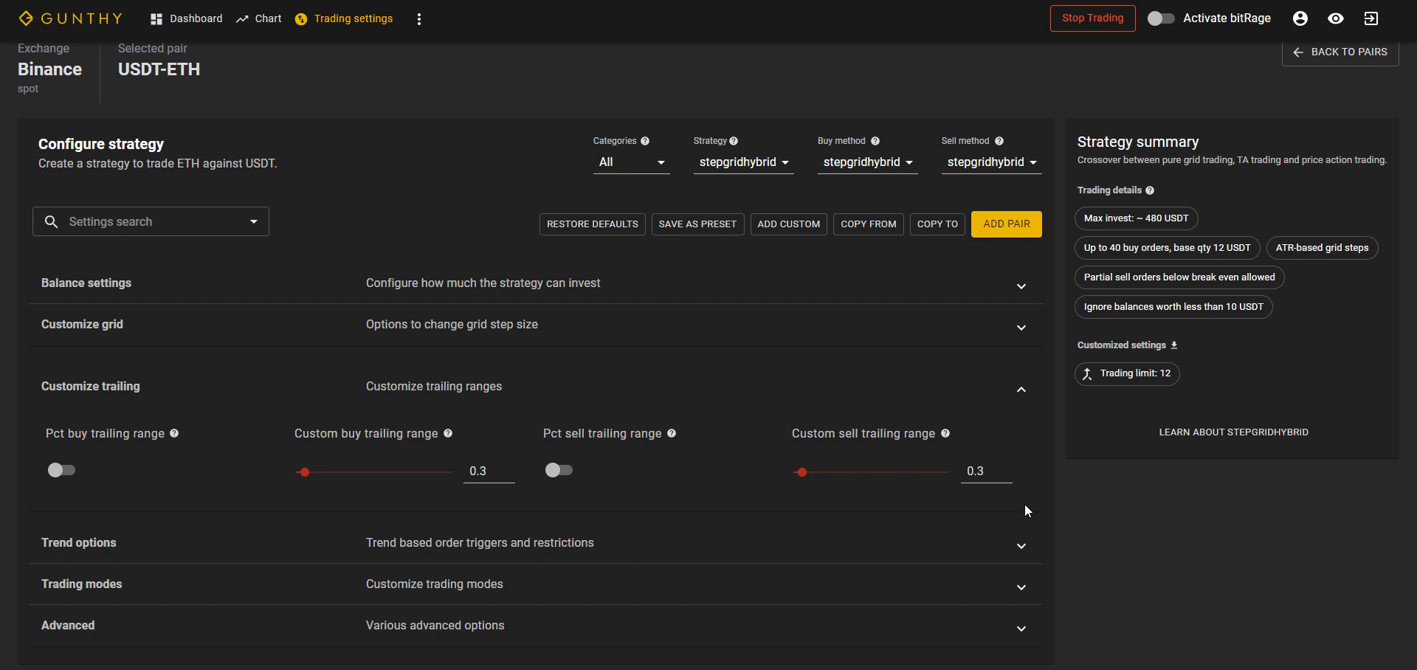
left_click(1021, 393)
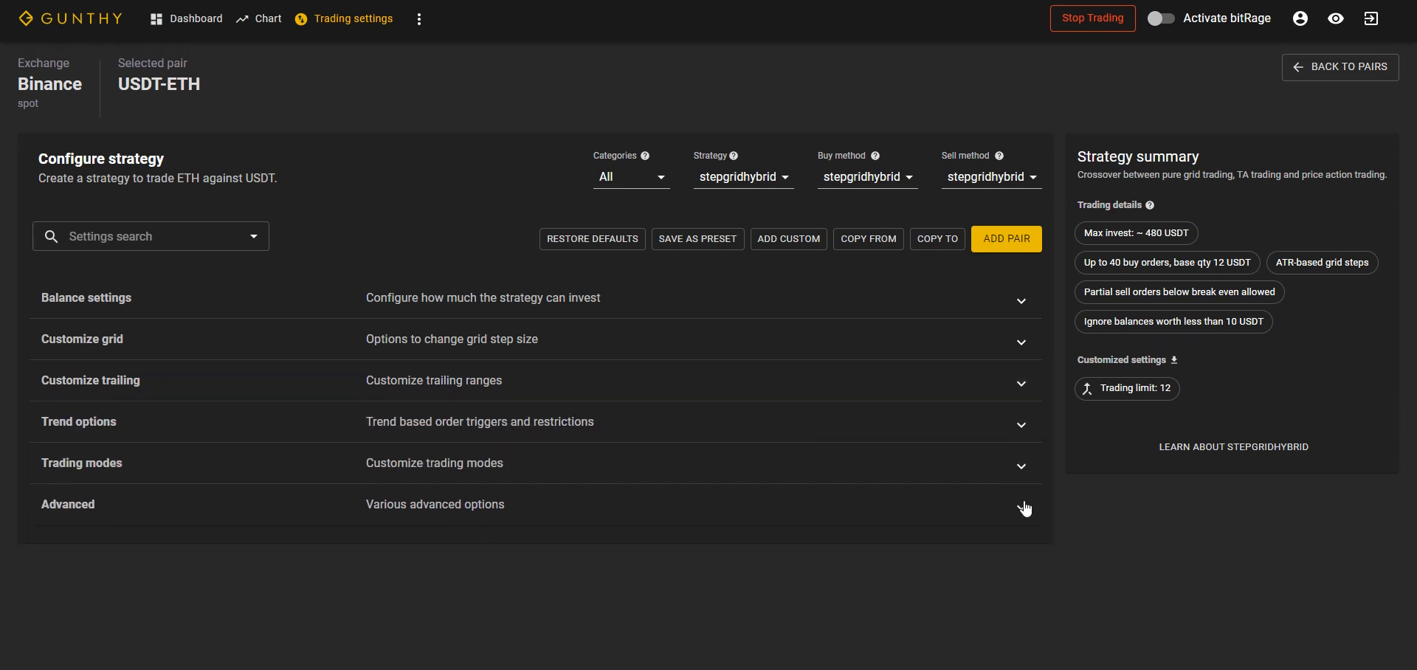
left_click(421, 21)
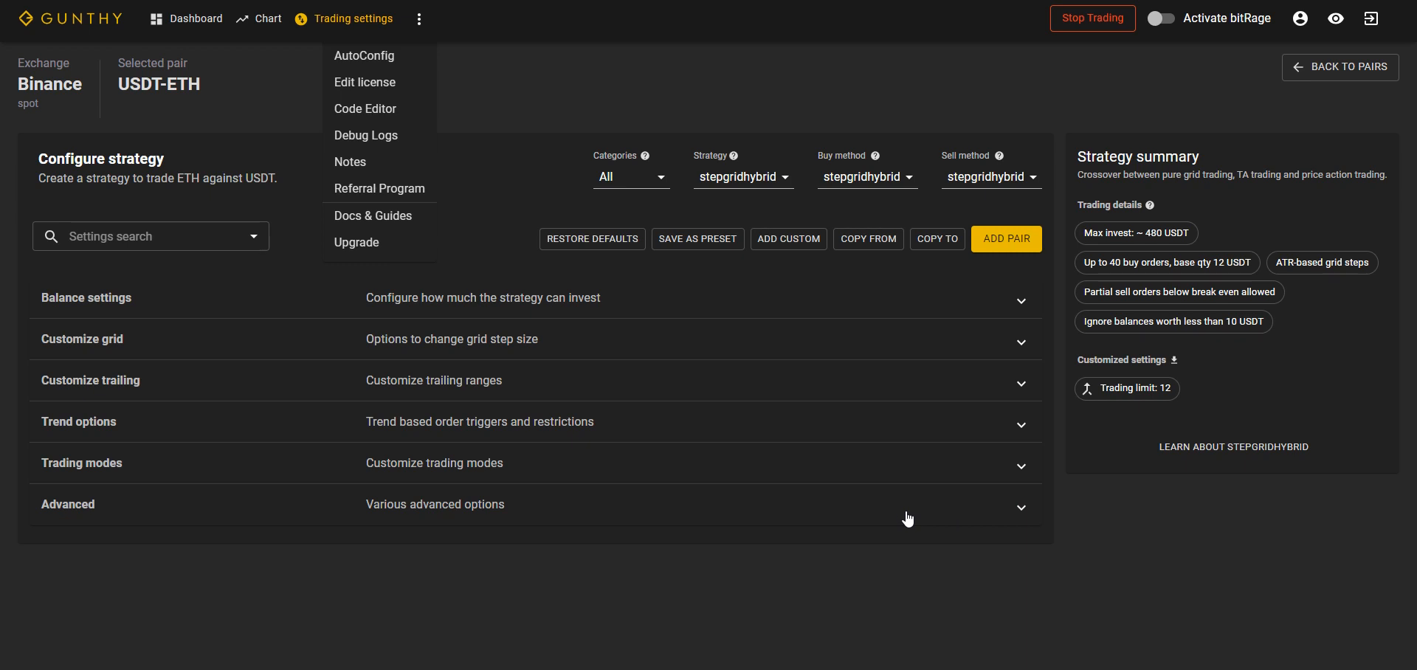
left_click(859, 560)
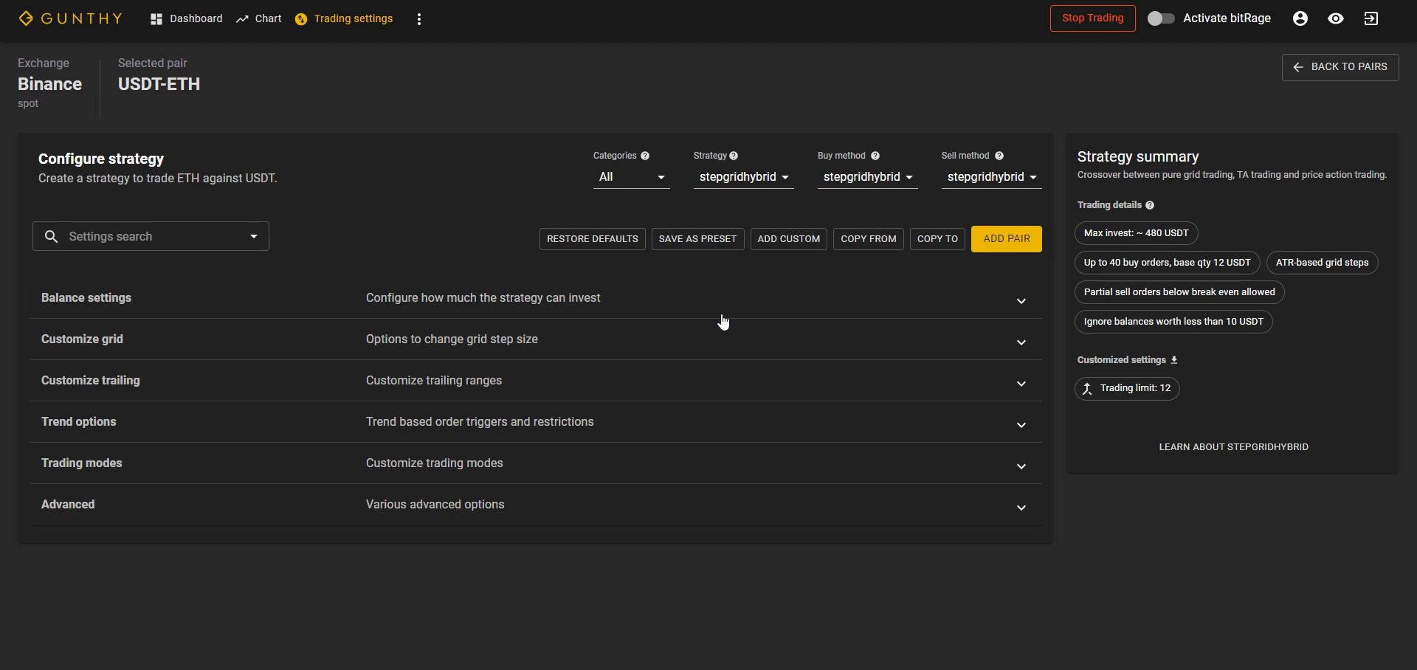
Step: Add the USDT-ETH pair with the stepgridhybrid strategy and reopen it for editing
left_click(1007, 239)
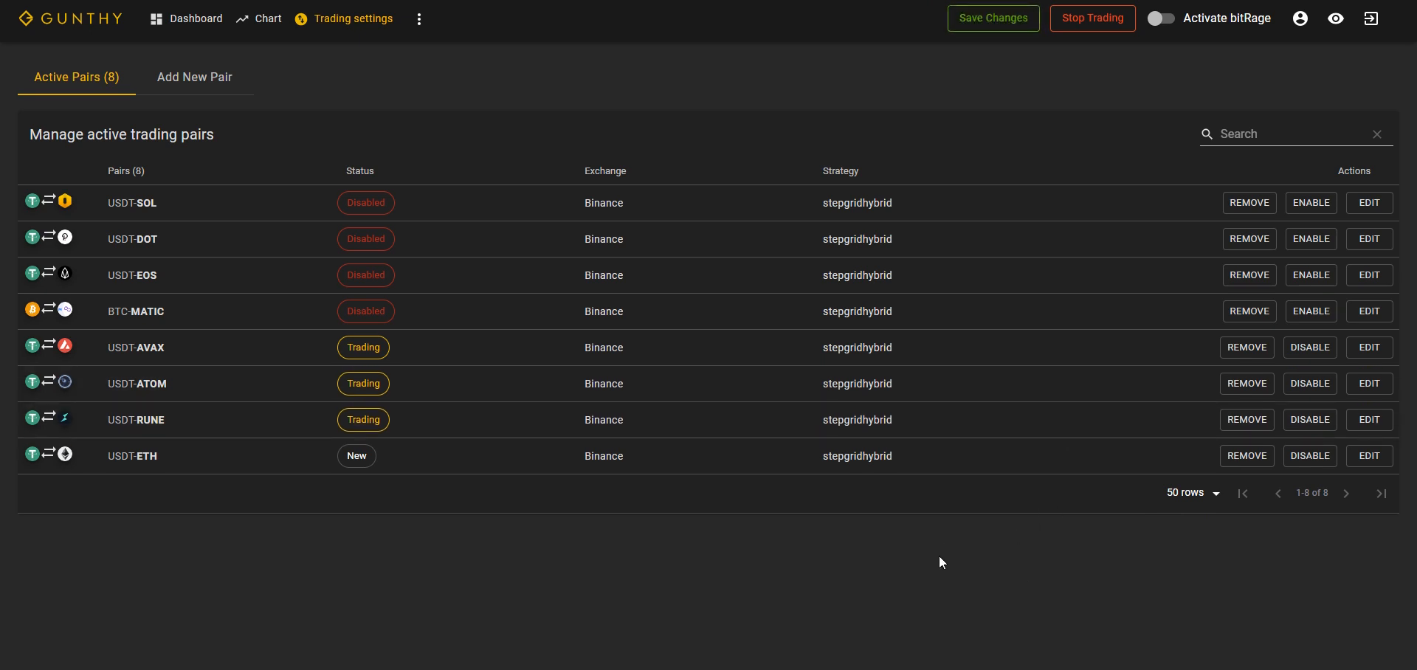
left_click(1367, 456)
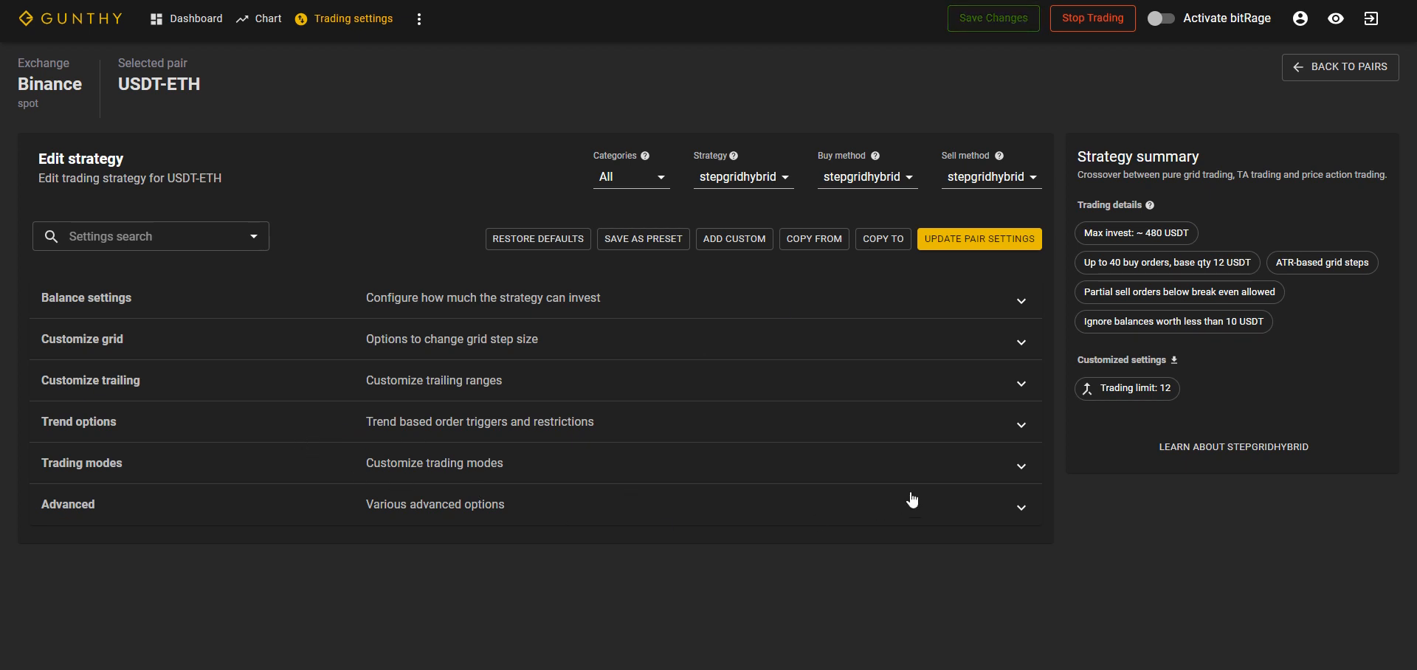
Step: Review the balance settings and grid customization options of the added USDT-ETH pair
left_click(1023, 305)
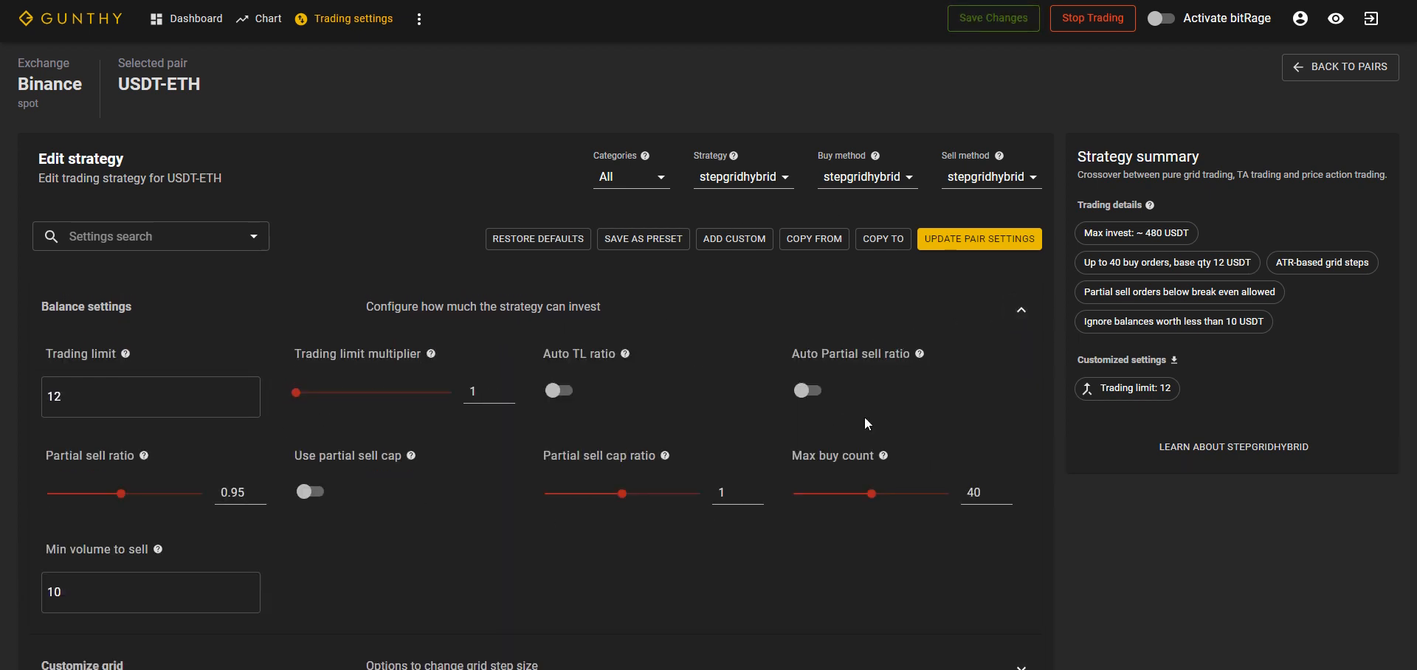
scroll(889, 455, "down", 2)
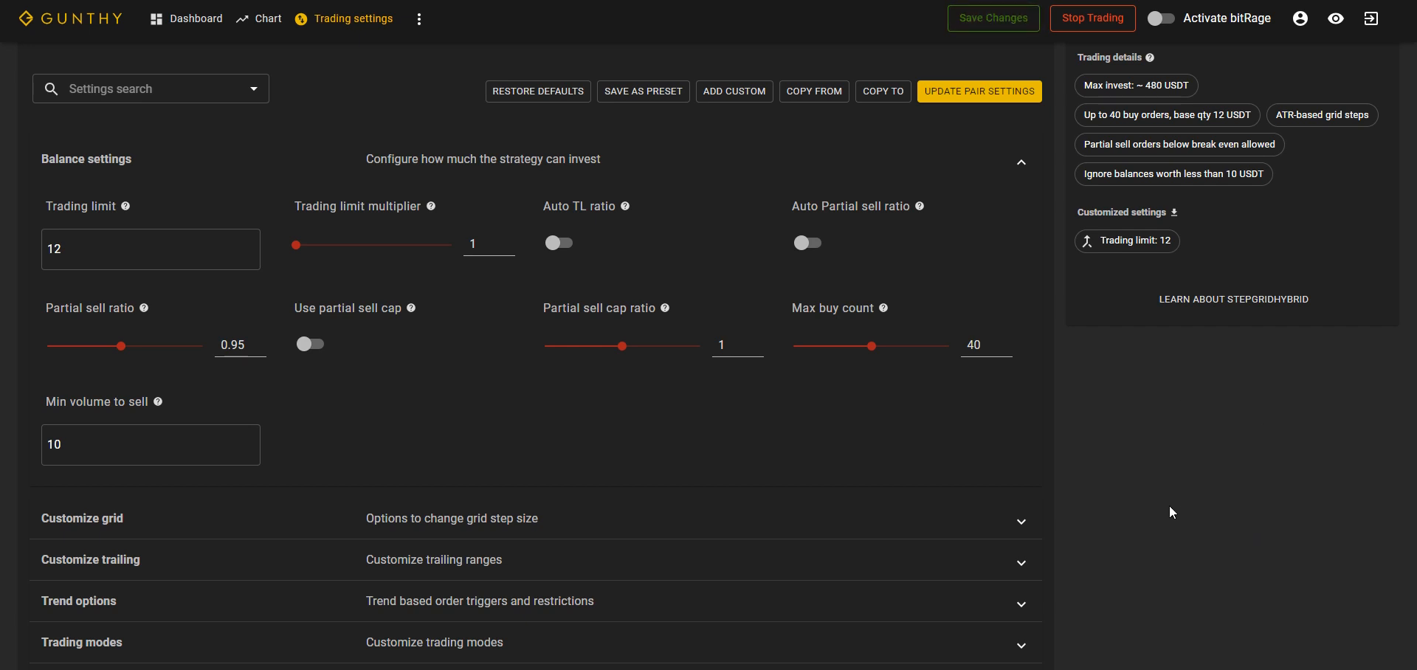
left_click(1021, 525)
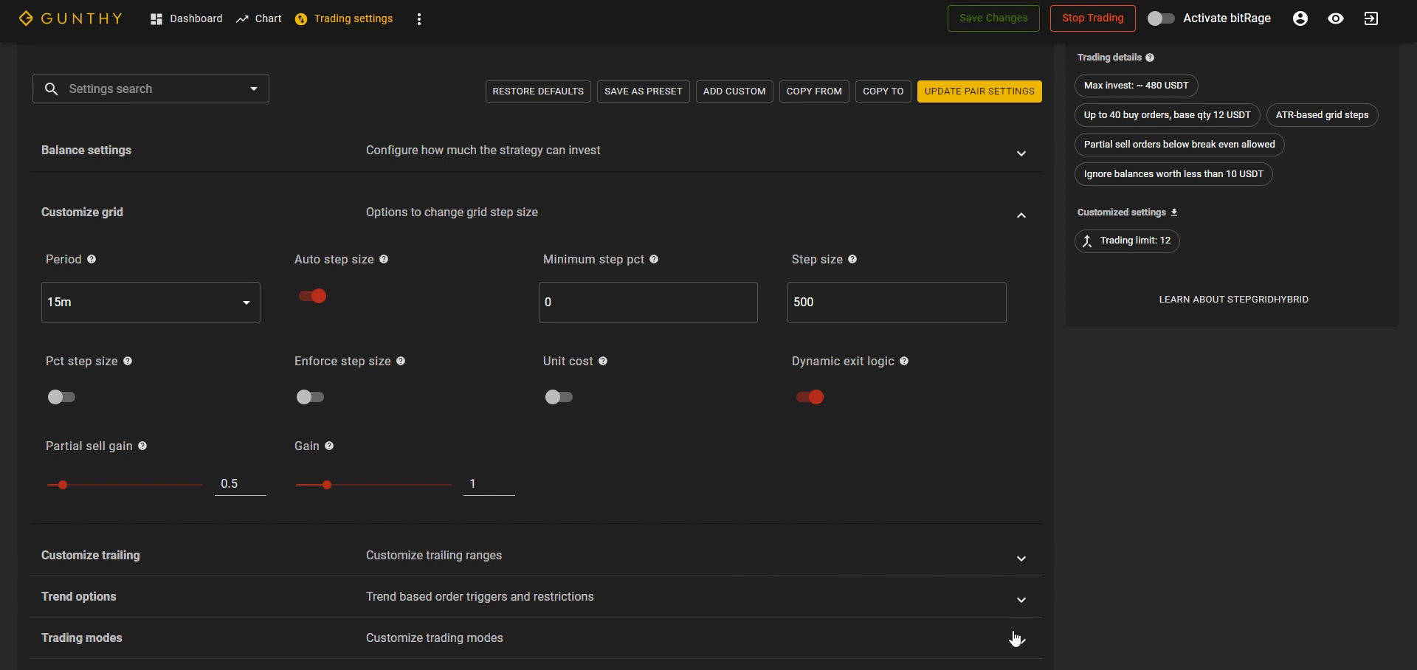
scroll(1016, 639, "down", 1)
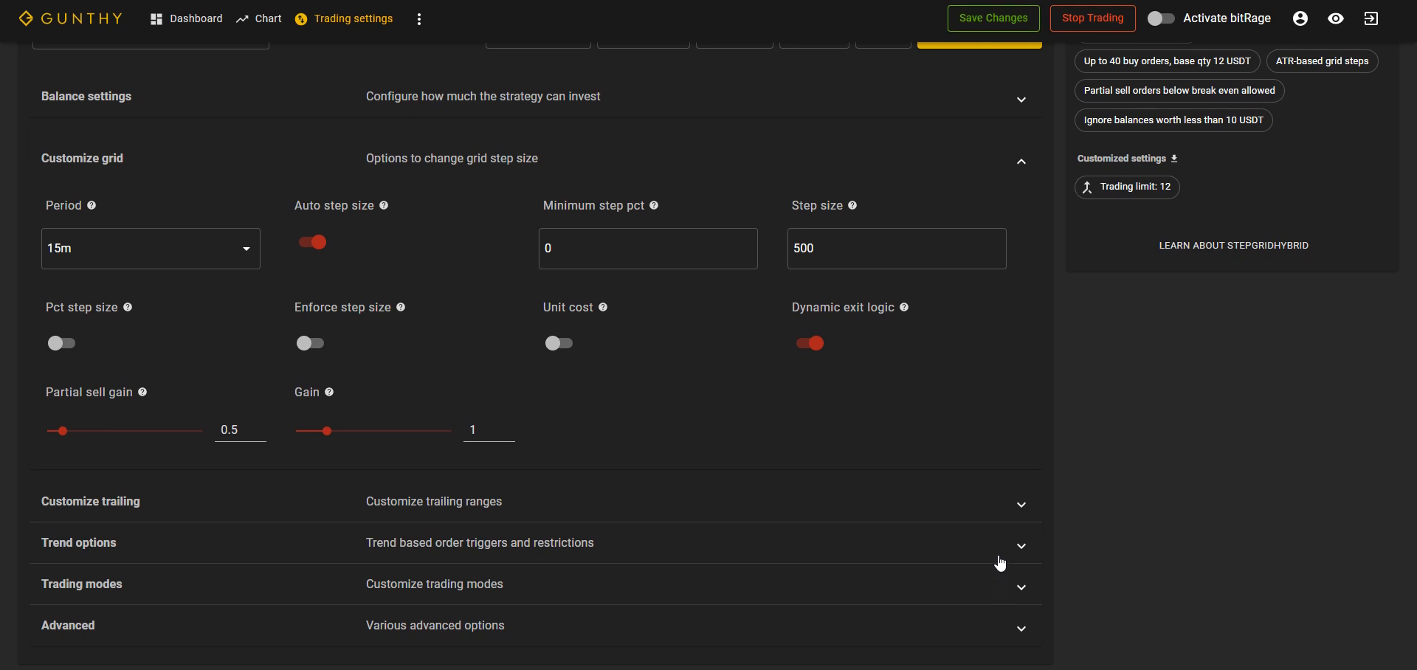
Step: Set the custom buy trailing range to 0.25 and enable the Pct buy trailing range for USDT-ETH
left_click(1021, 508)
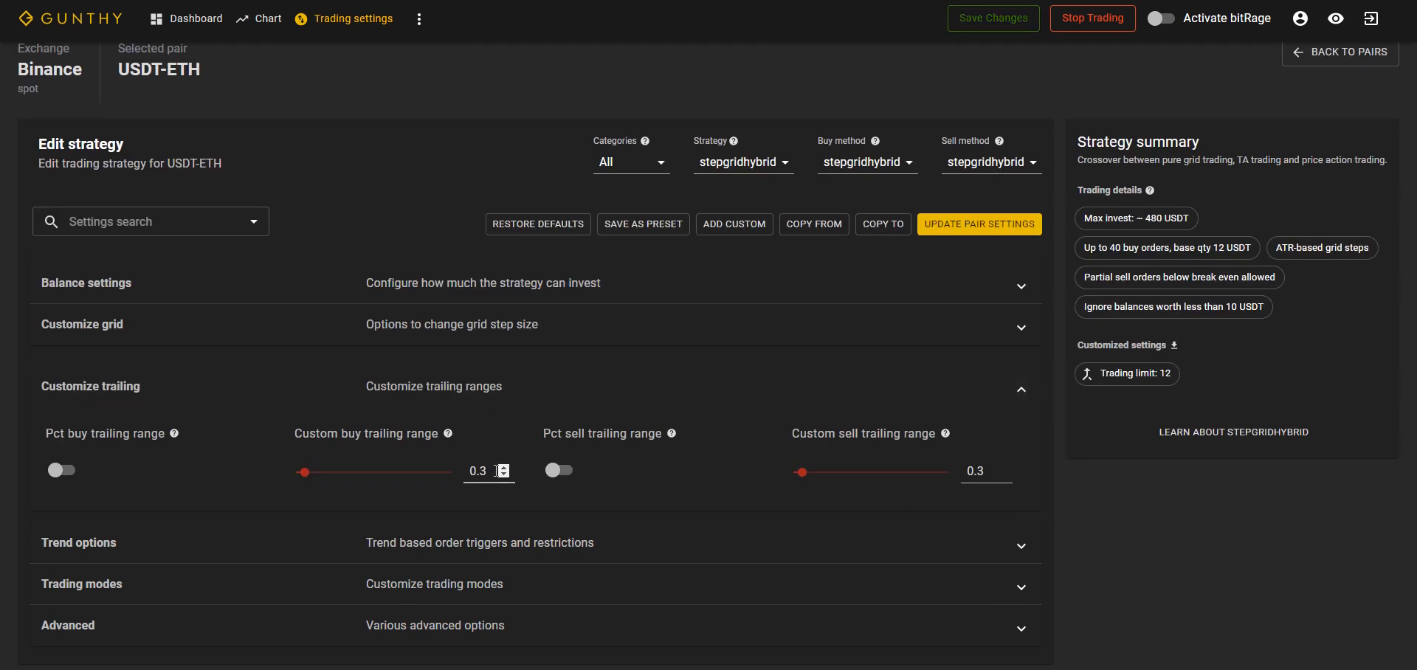
left_click_drag(480, 470, 495, 469)
type("25")
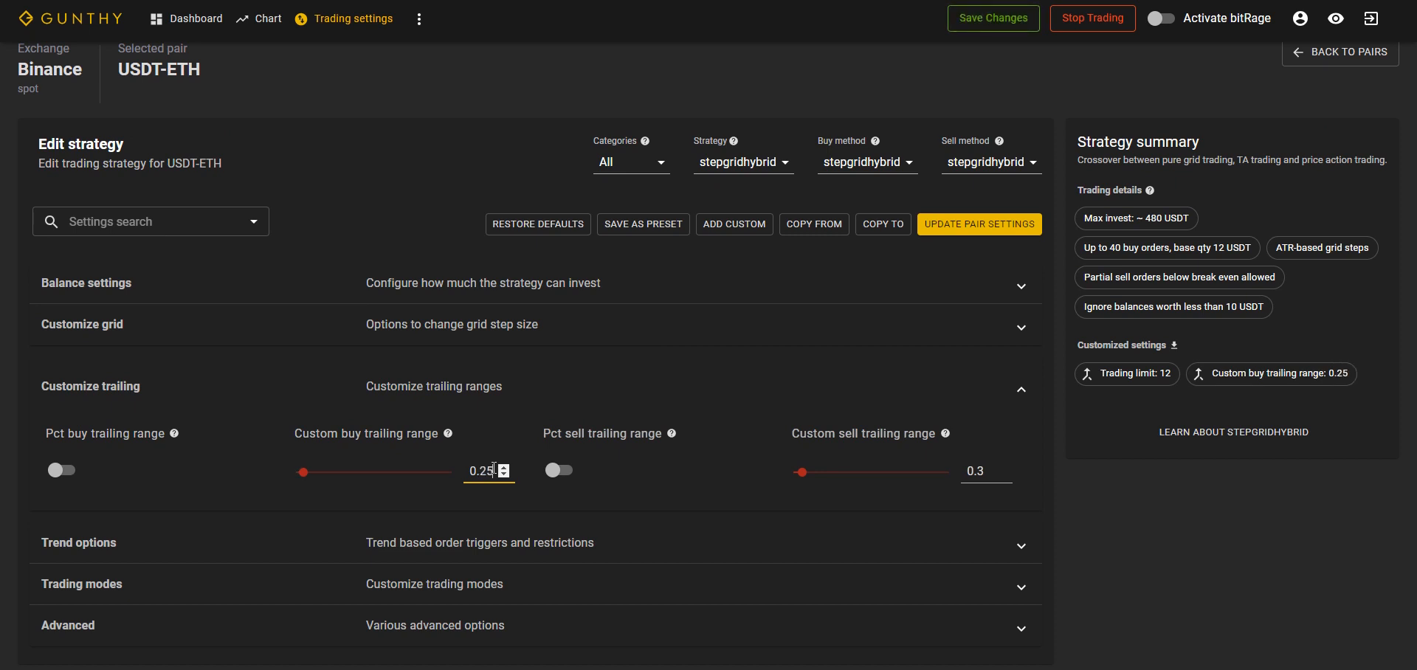
left_click(550, 504)
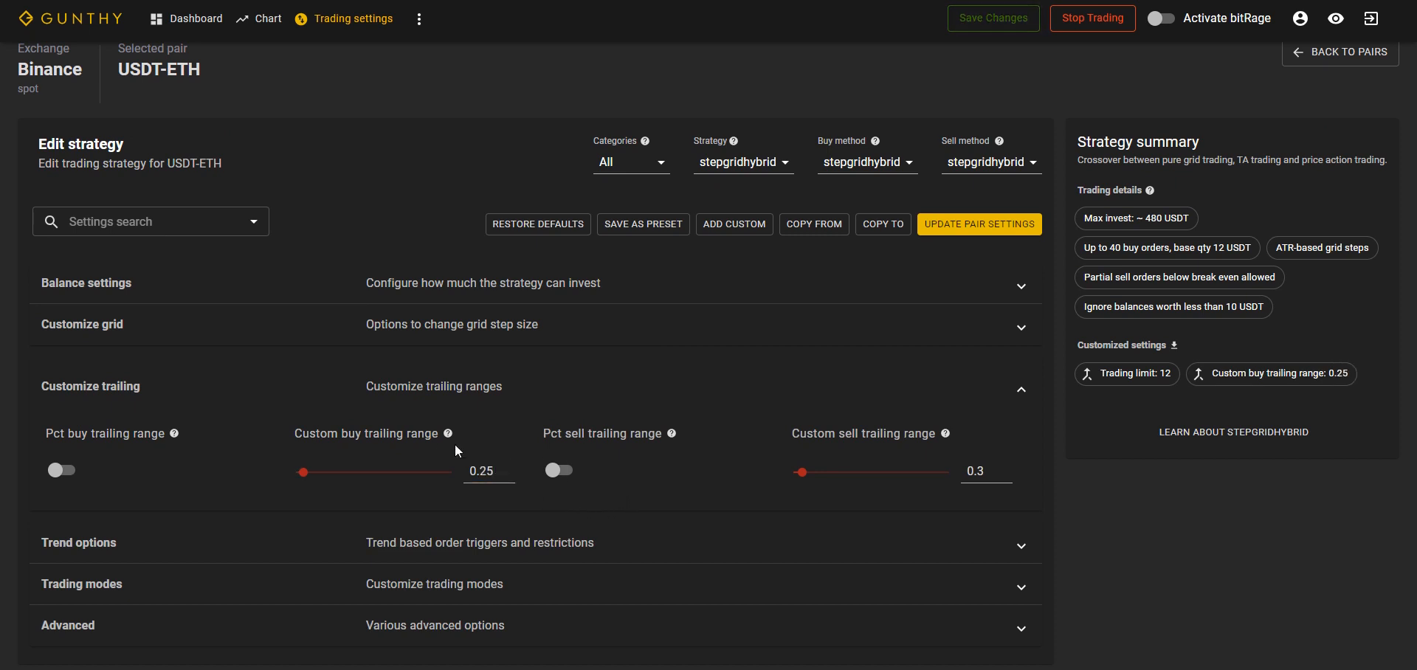
left_click(68, 470)
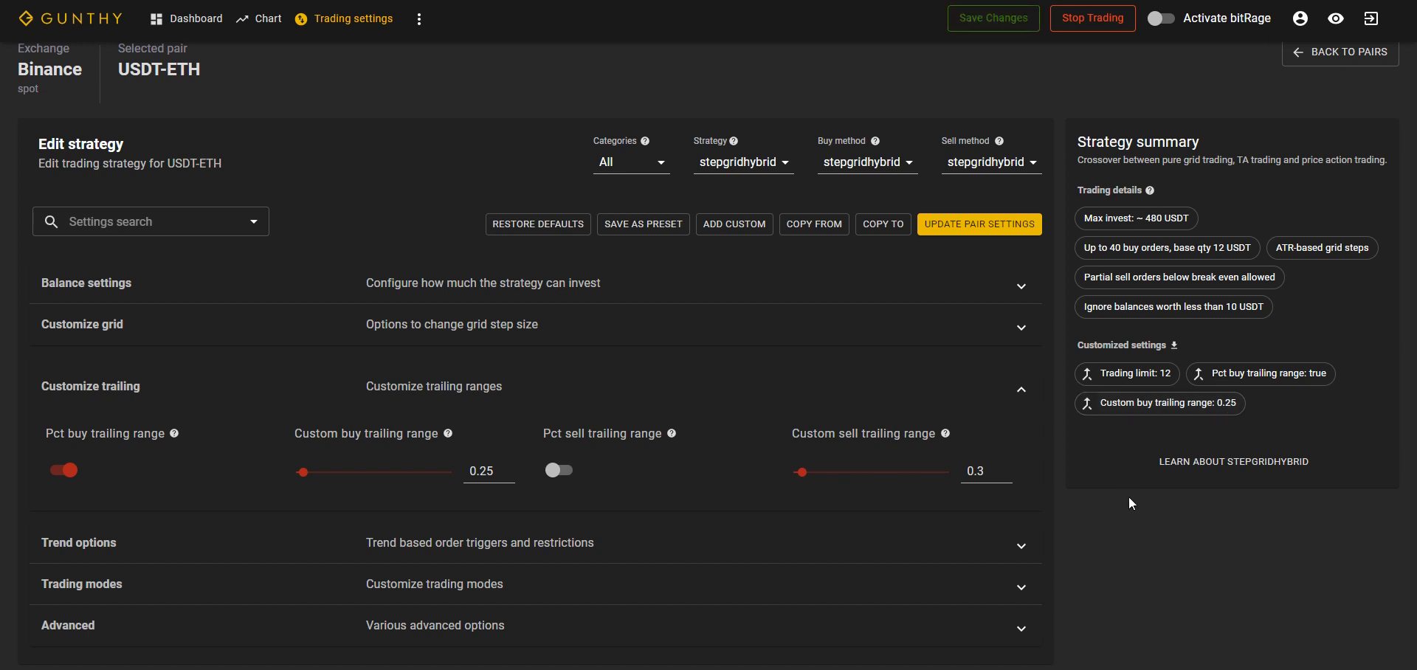
Step: Try to copy the custom buy trailing range parameter to selected other pairs
left_click(1154, 406)
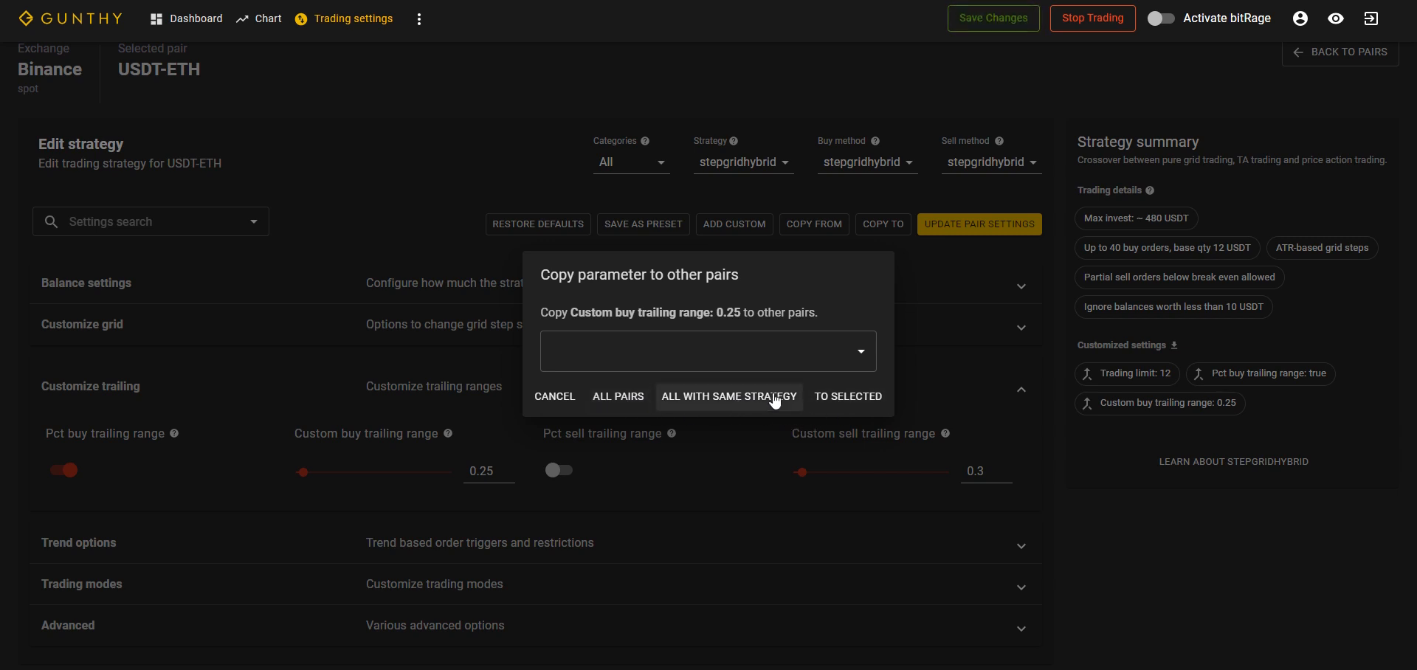
left_click(842, 397)
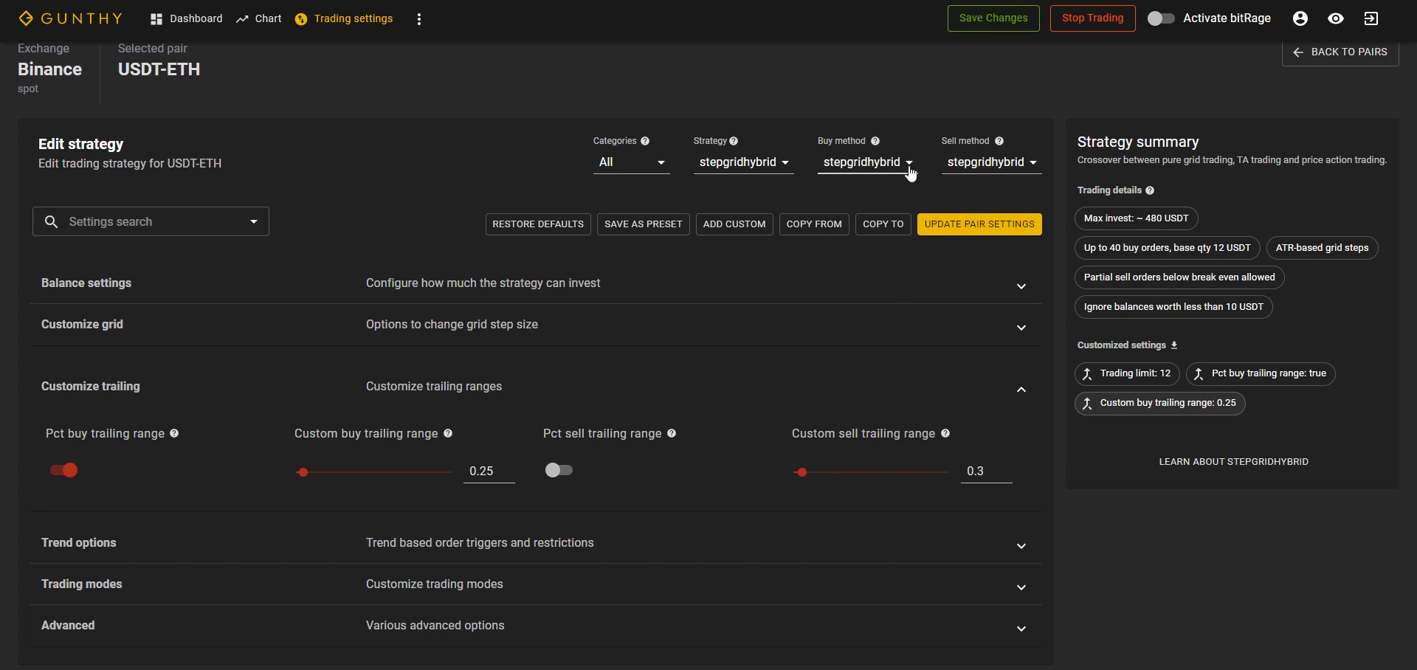
Step: Look through the available buy methods and strategies for the USDT-ETH pair, keeping stepgridhybrid selected
left_click(878, 168)
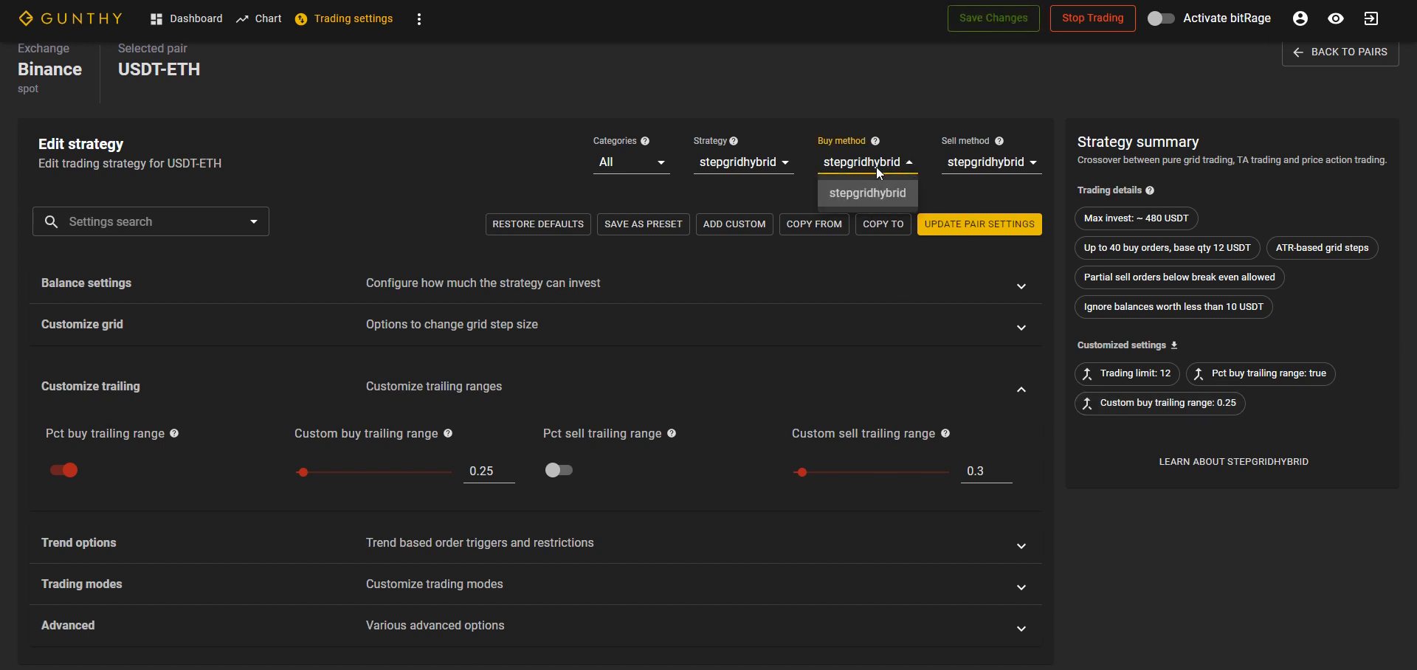
left_click(787, 162)
left_click(786, 162)
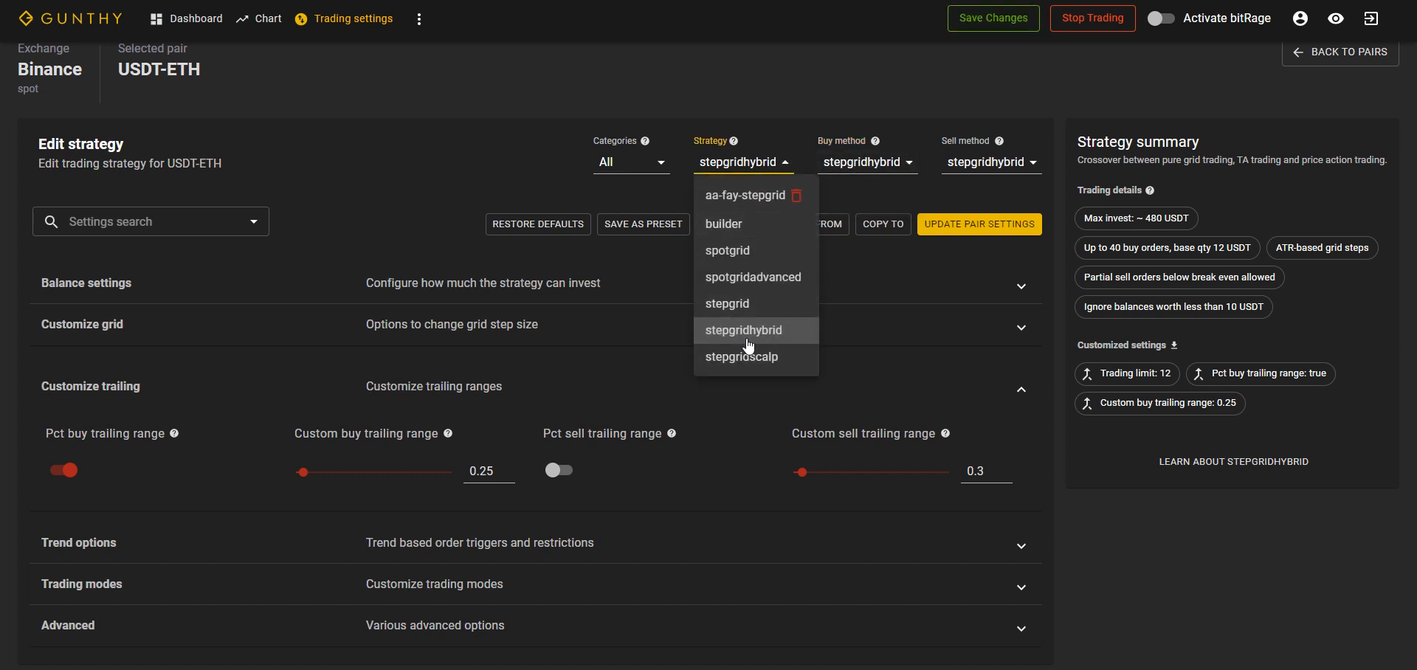
left_click(489, 179)
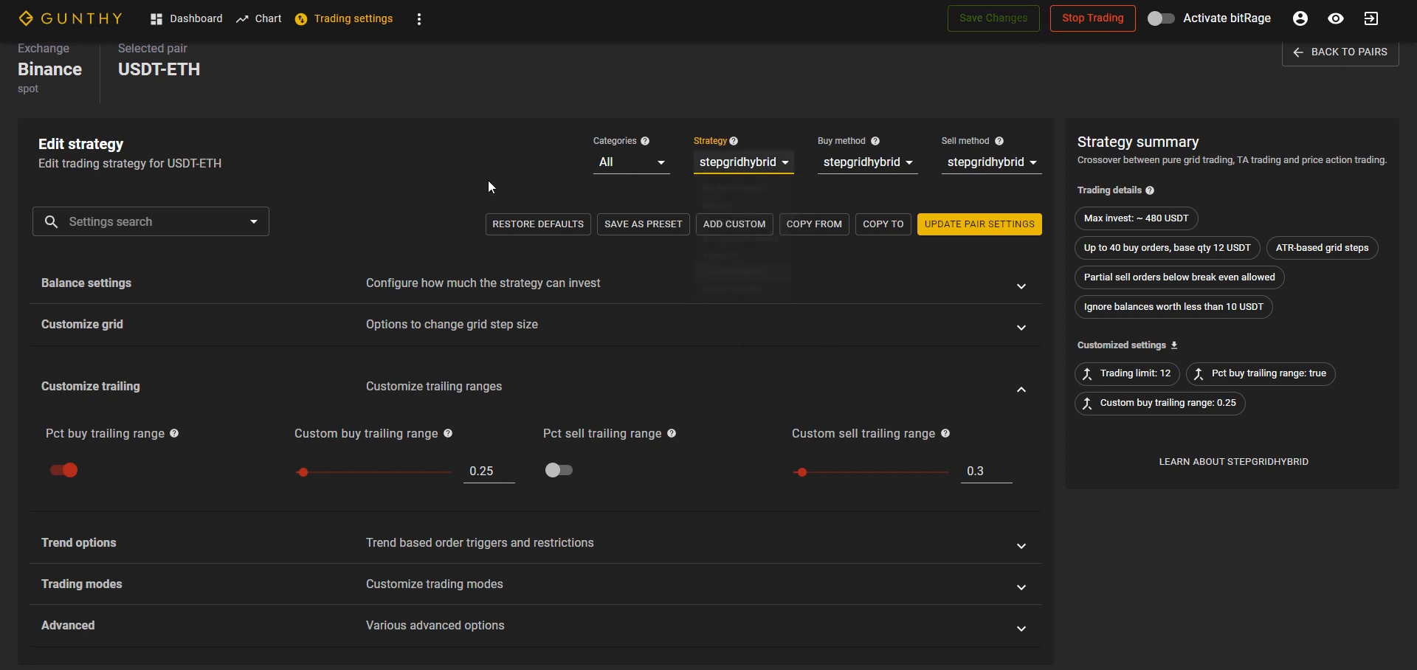
Step: Copy the strategy settings from the binance/USDT-EOS pair into the USDT-ETH pair
left_click(817, 222)
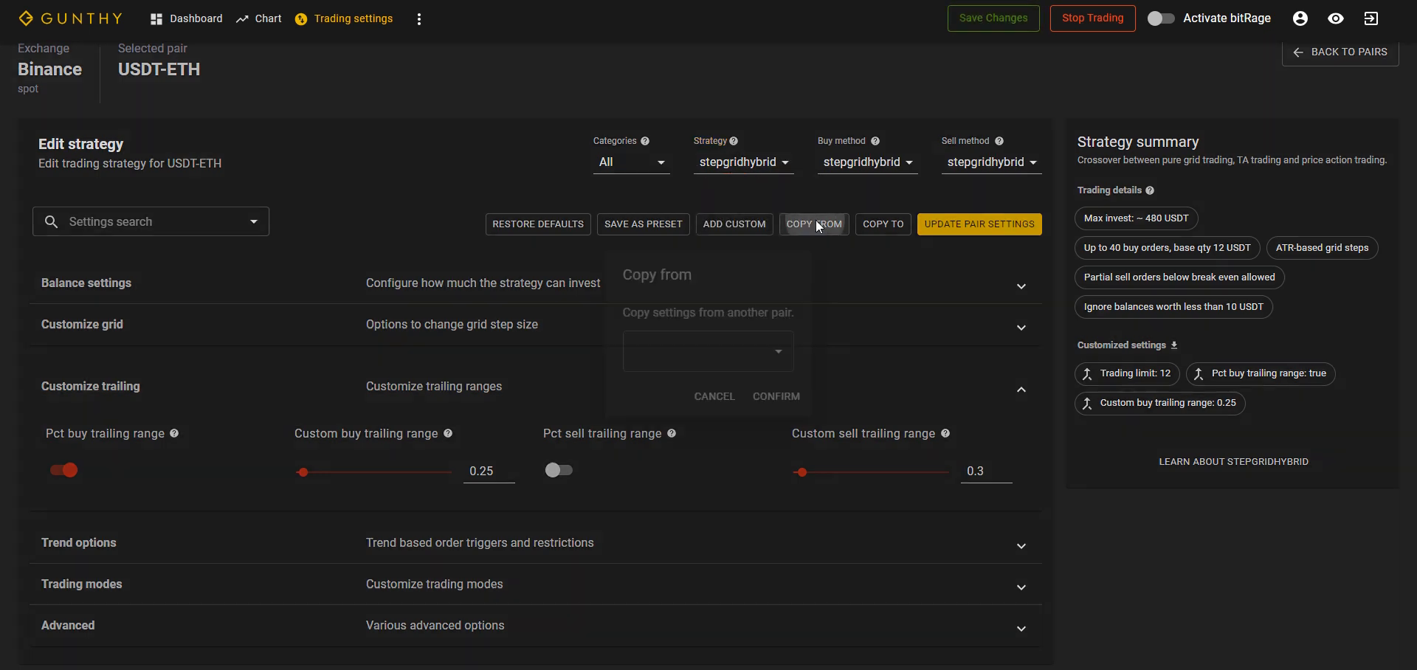
left_click(778, 353)
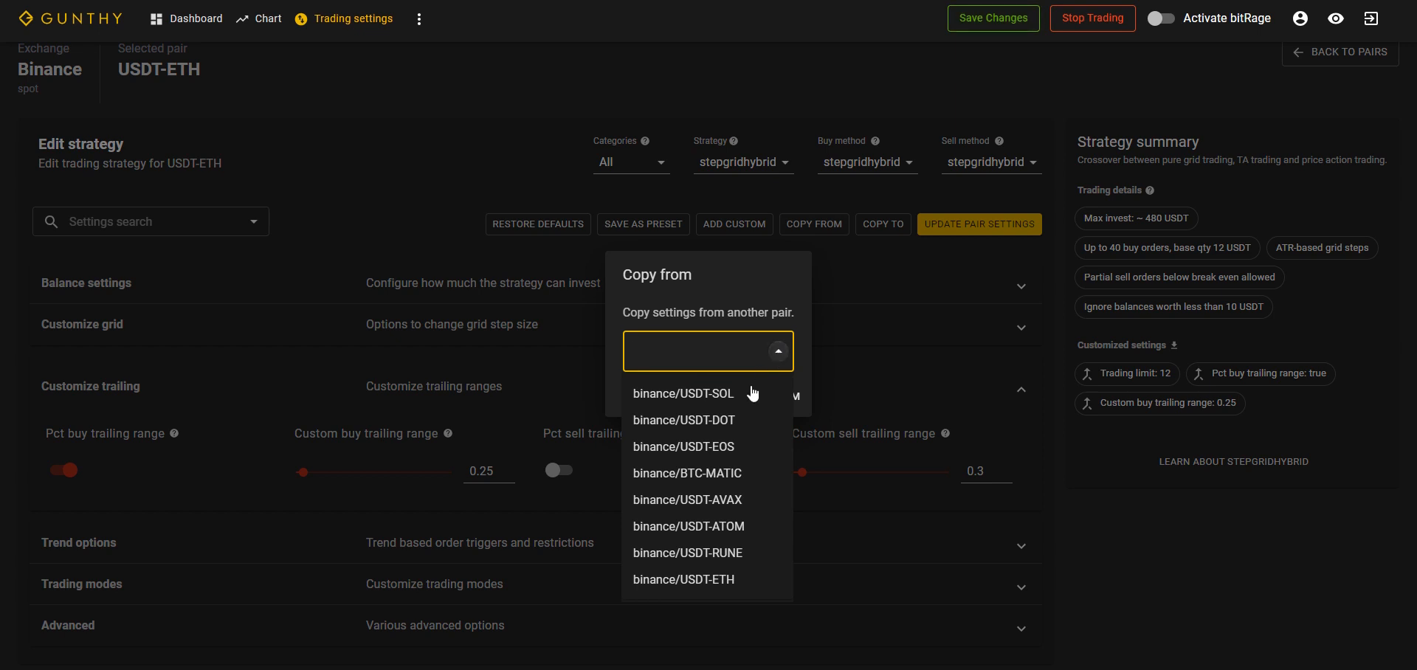
left_click(685, 448)
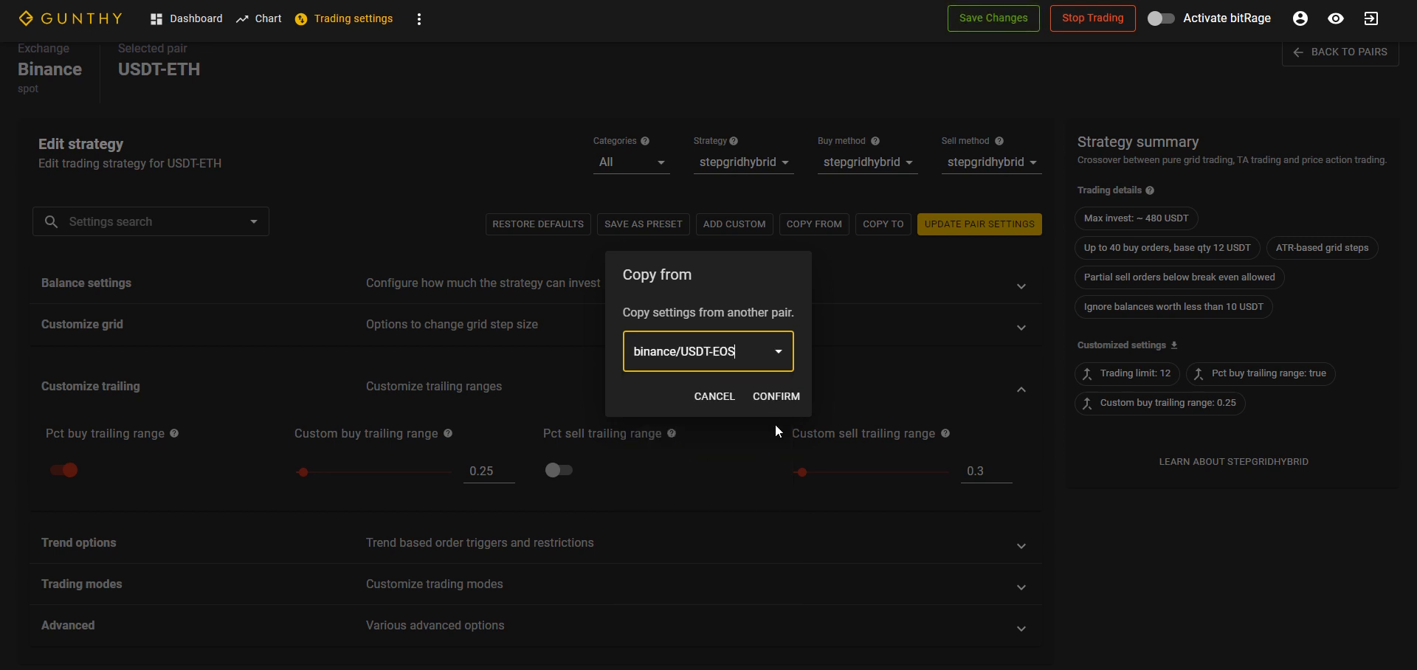
left_click(769, 396)
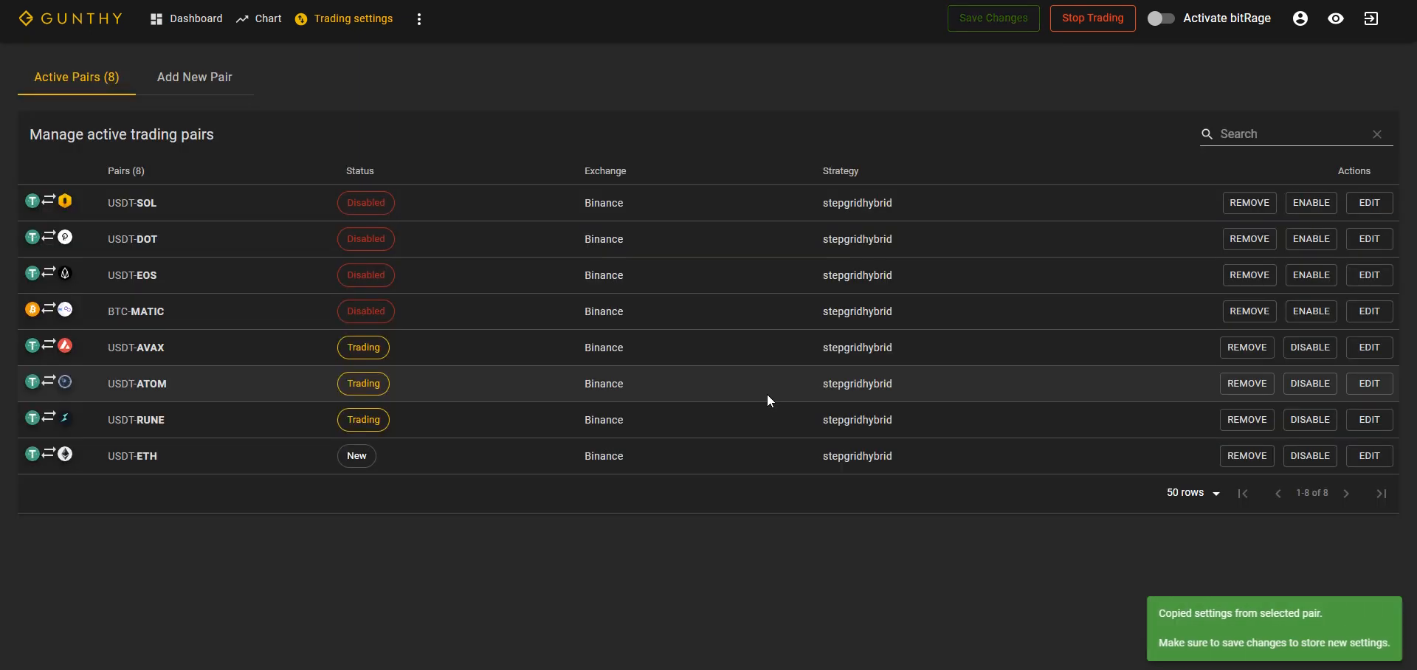
Step: Reopen the USDT-ETH pair for editing and expand its balance settings to review the copied values
left_click(1371, 457)
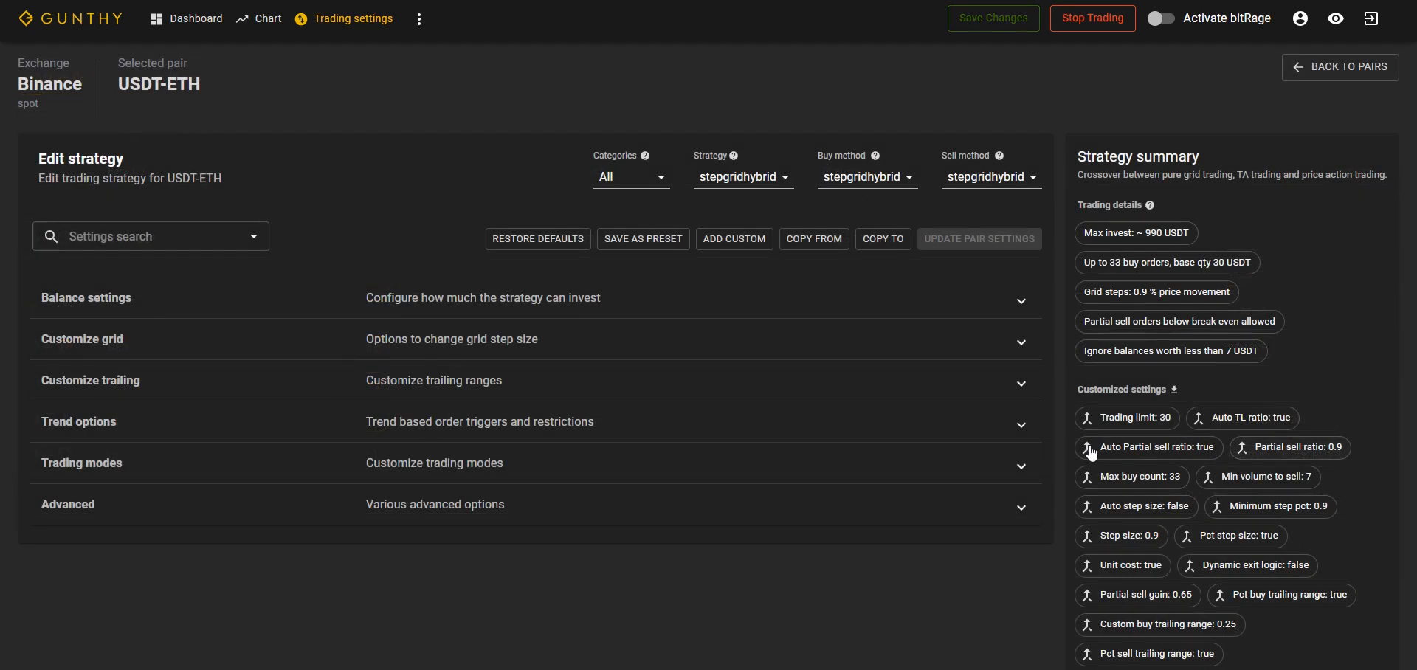
left_click(1021, 299)
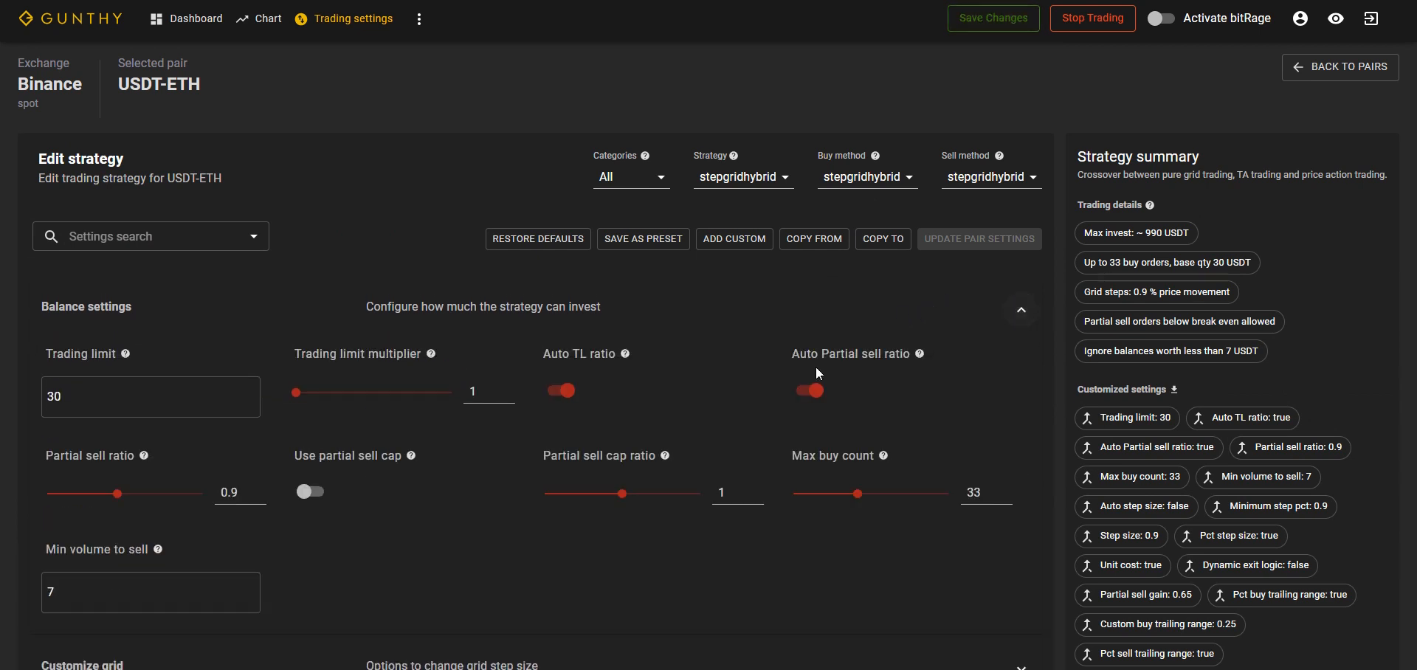